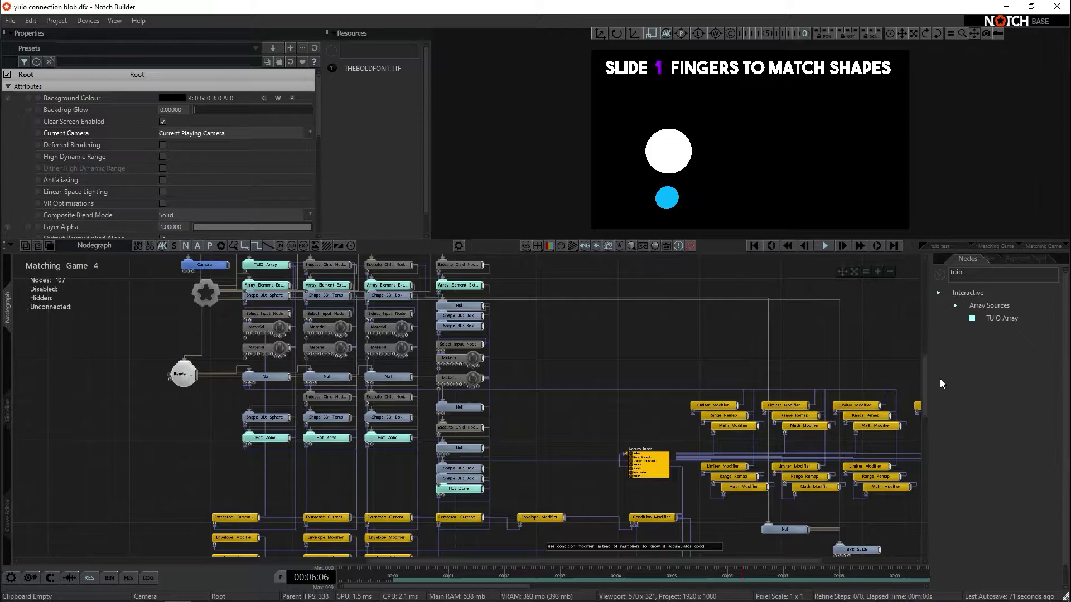
Step: Show the TUIO Array node's easing options and bounds: Left -2, Right 2, Bottom -1, Top 1
left_click(653, 466)
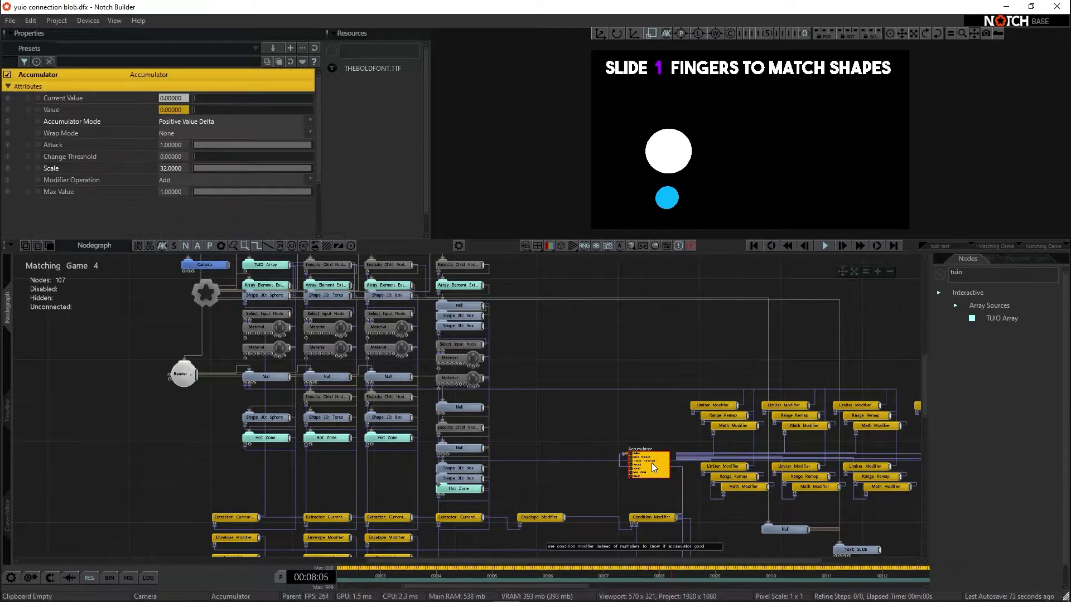
middle_click_drag(574, 366, 646, 387)
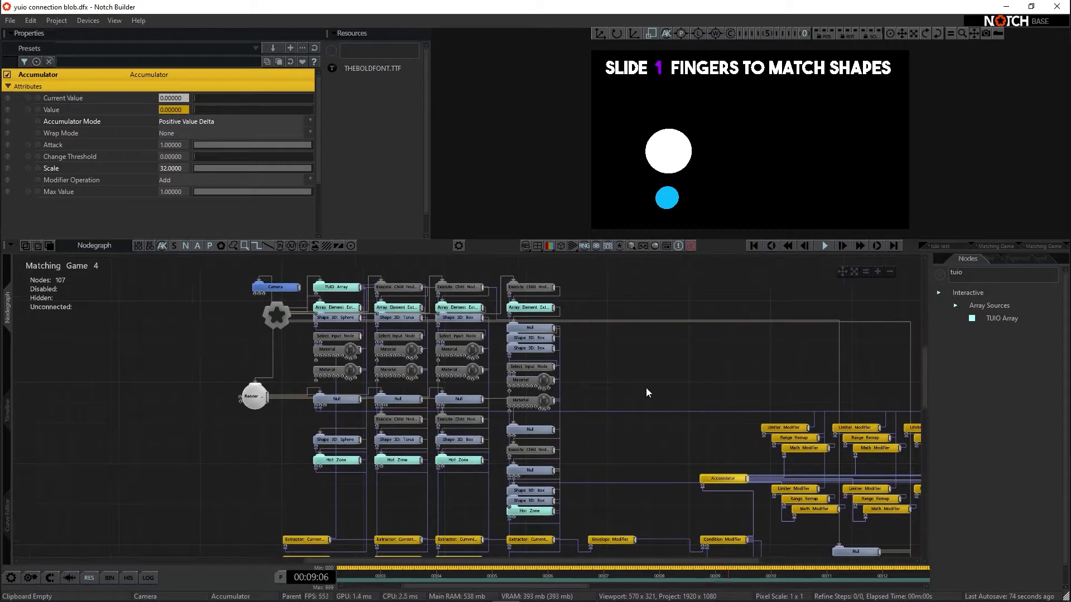
left_click(343, 290)
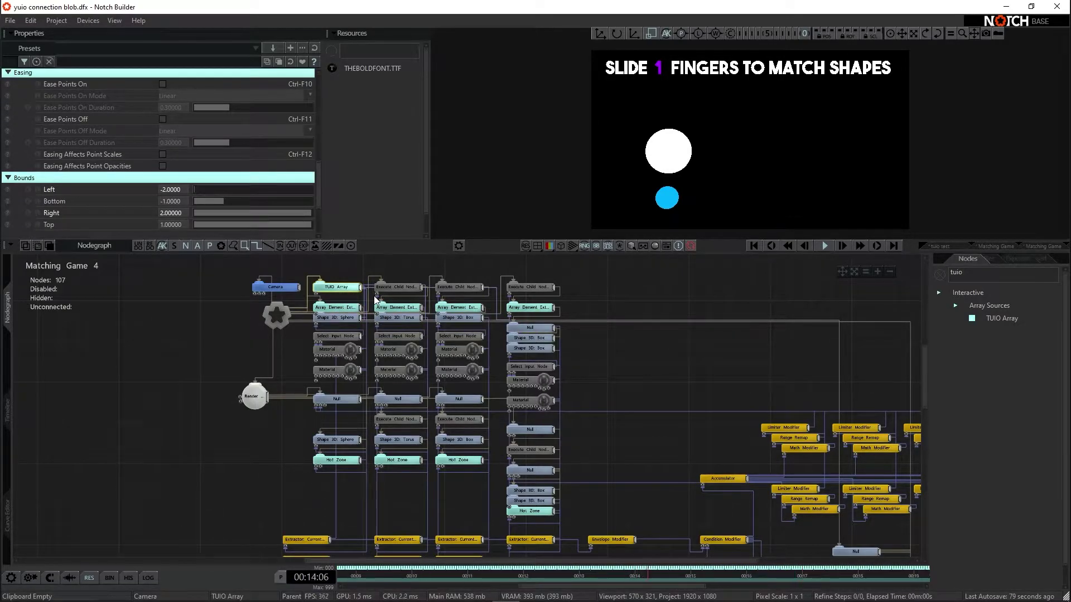
scroll(137, 157, "down", 1)
scroll(137, 156, "up", 1)
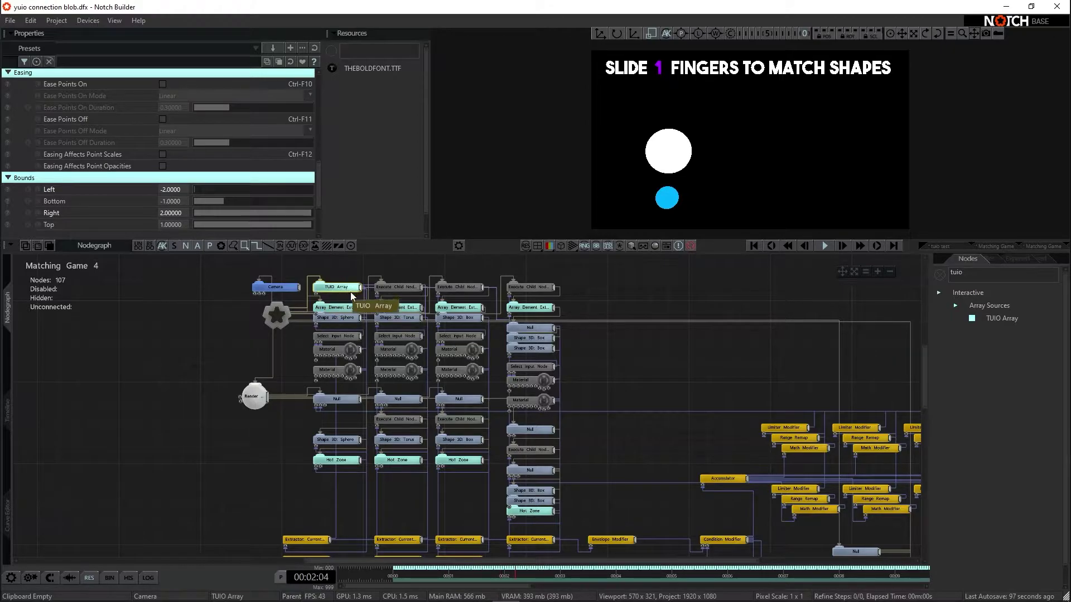
Step: Compare the four columns' Array Element Extractor point indices, ending on the first at Point Index 0
left_click(324, 308)
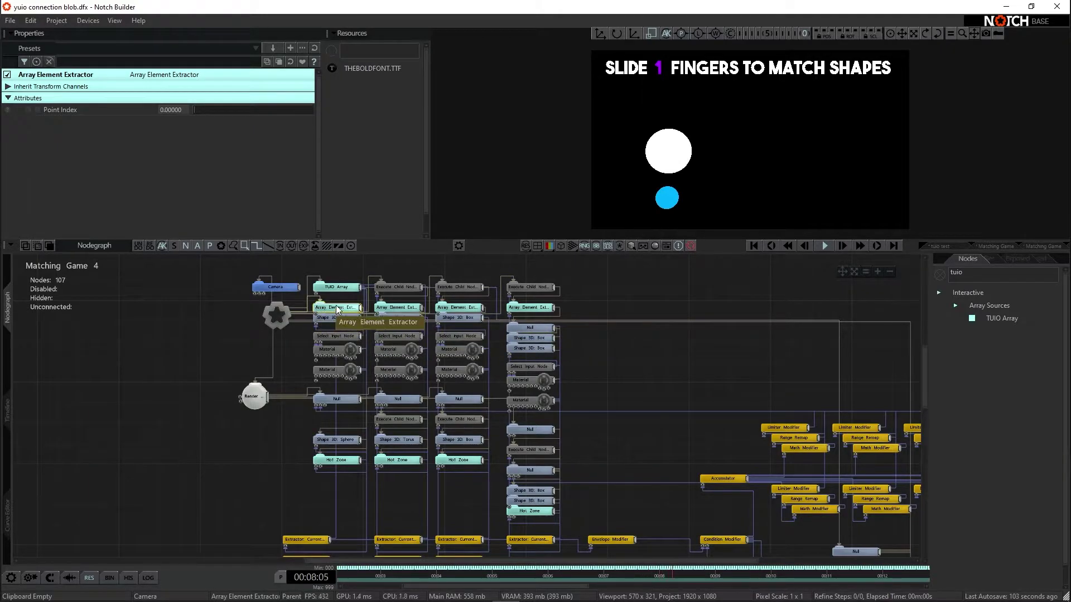
left_click(397, 307)
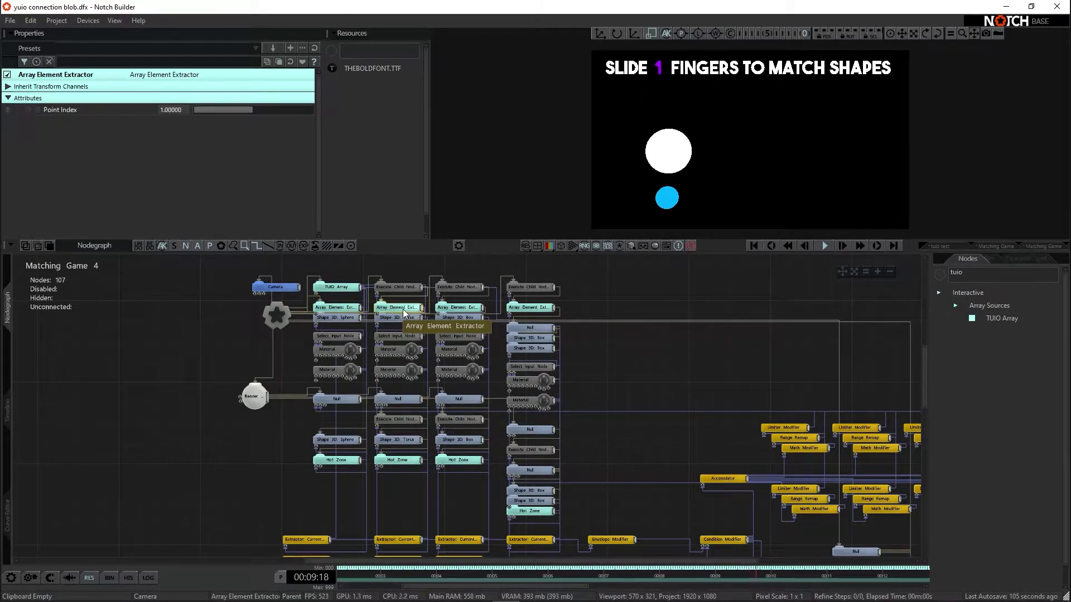
left_click(461, 309)
left_click(530, 308)
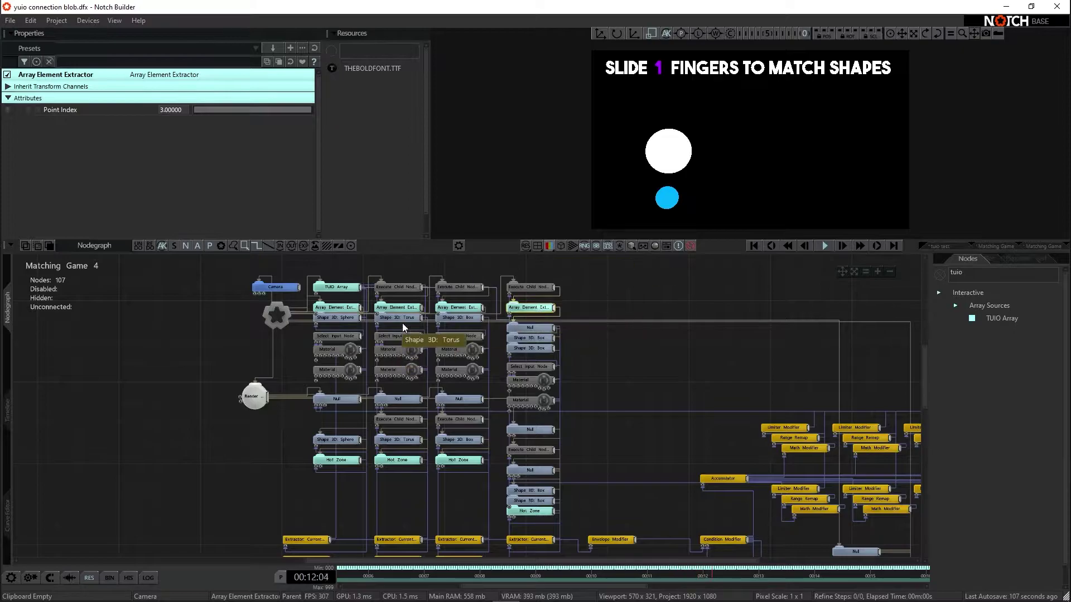
middle_click_drag(403, 409, 430, 386)
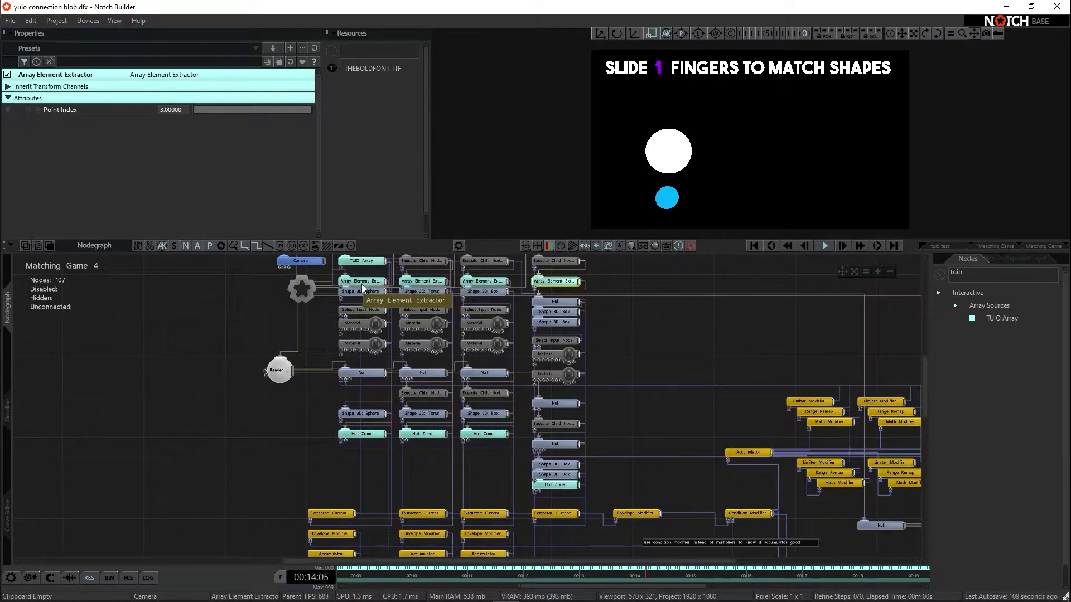
left_click(362, 286)
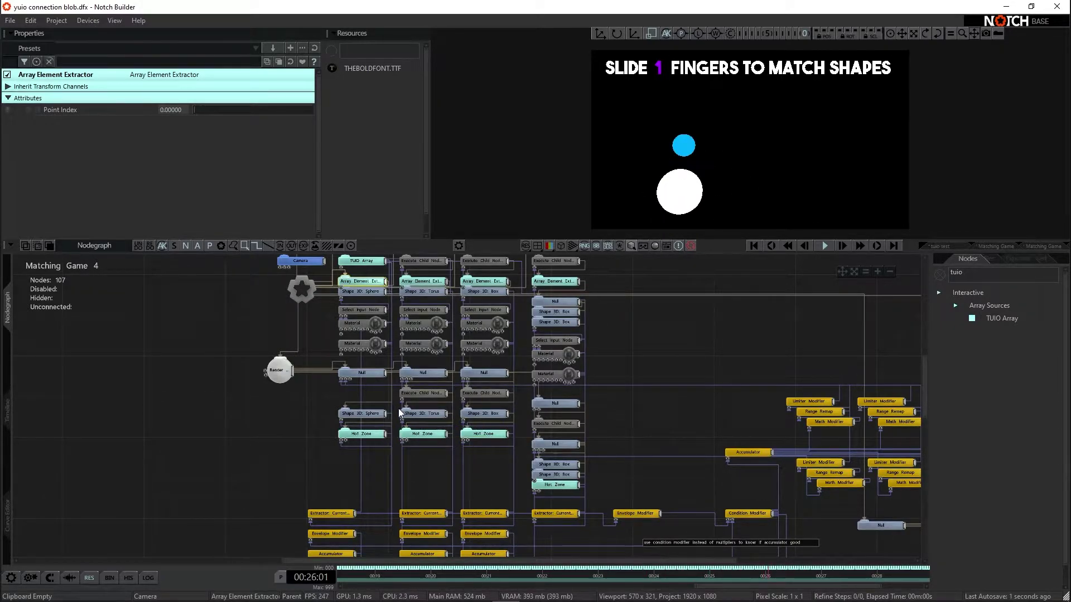
Step: Inspect the first column's Sphere shape and Hot Zone, showing Scale 1 and Current Hit Zone 0
middle_click_drag(276, 469, 245, 470)
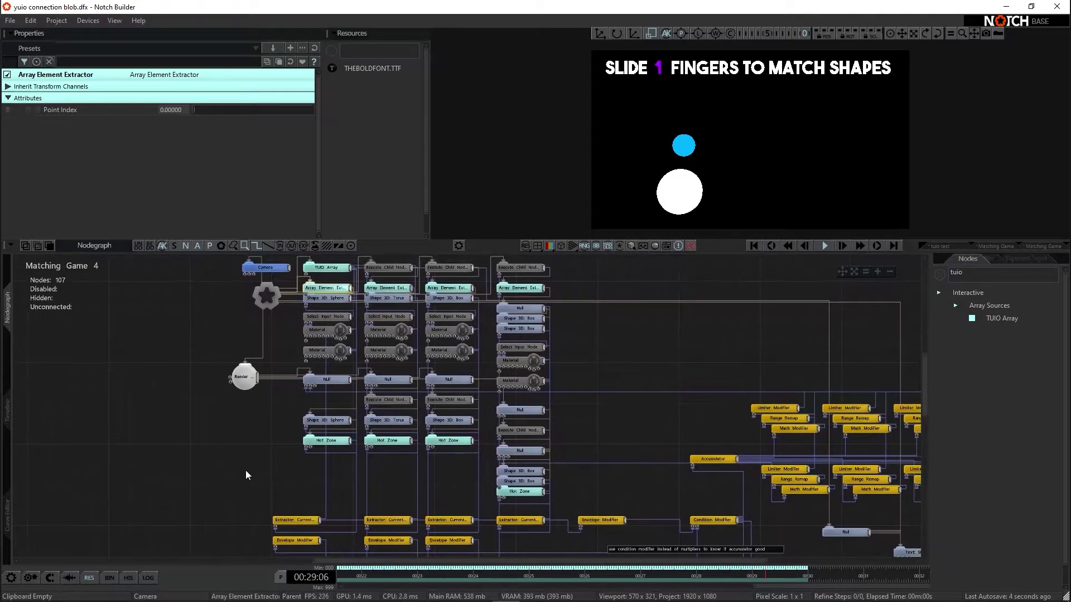
left_click(328, 443)
left_click(344, 422)
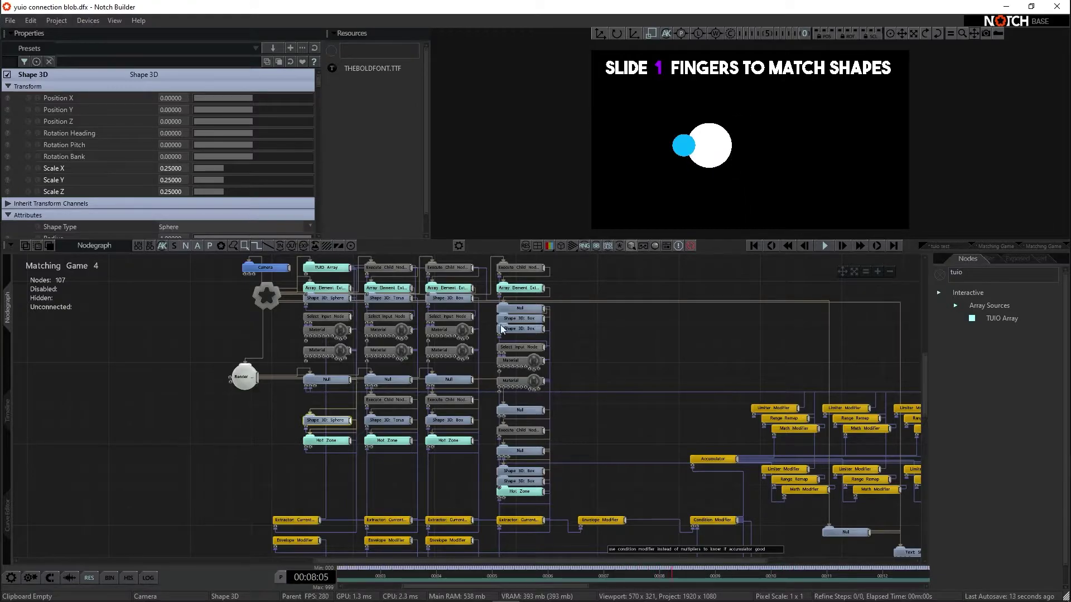
left_click(331, 445)
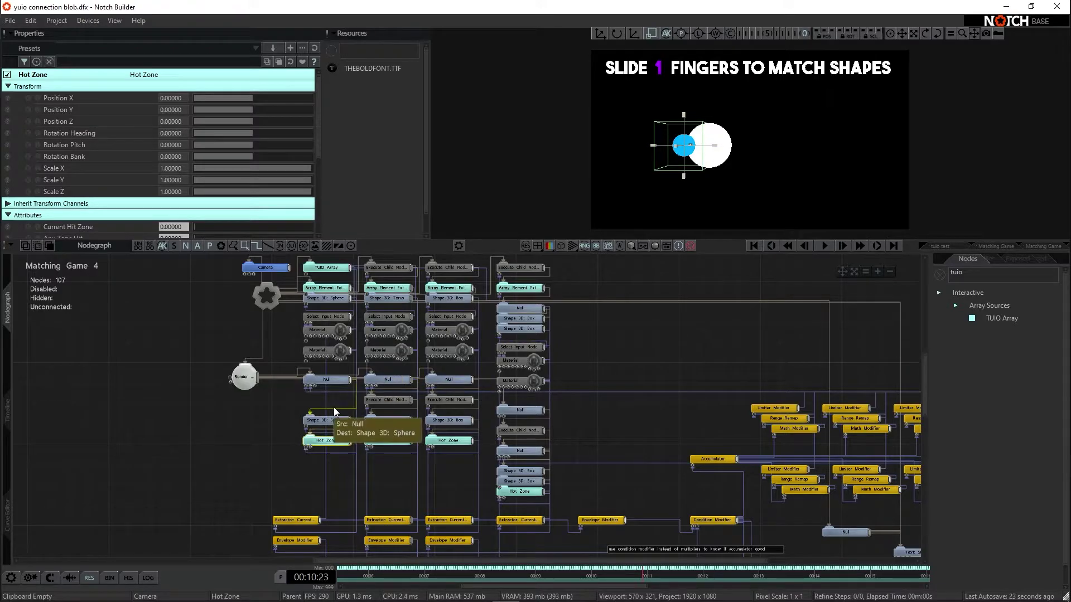
Step: Inspect the first hit-zone Extractor node and move down to the modifier chains
scroll(285, 420, "down", 5)
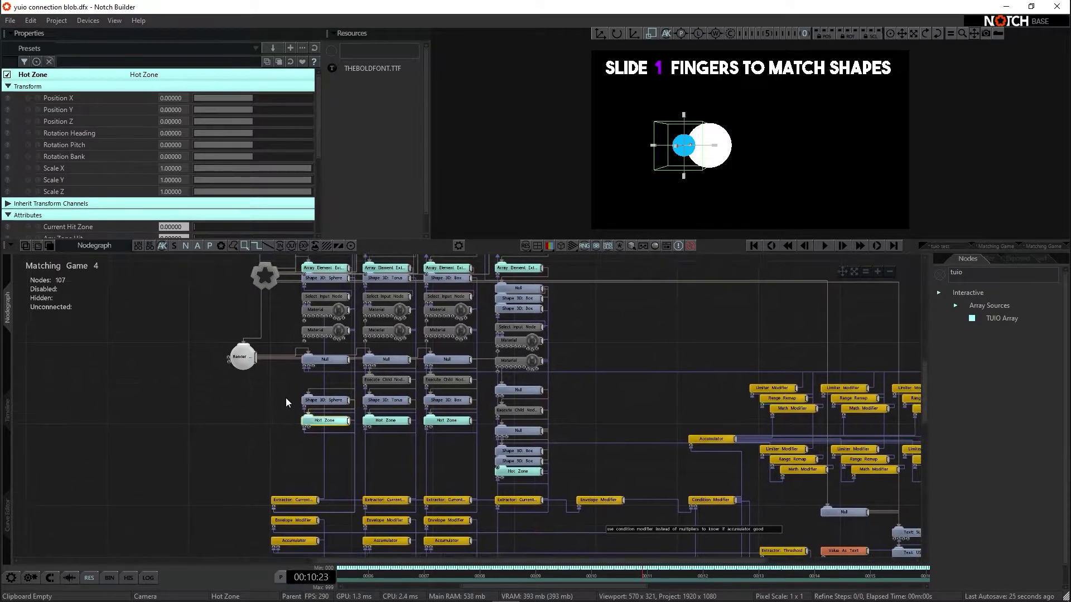
left_click(299, 437)
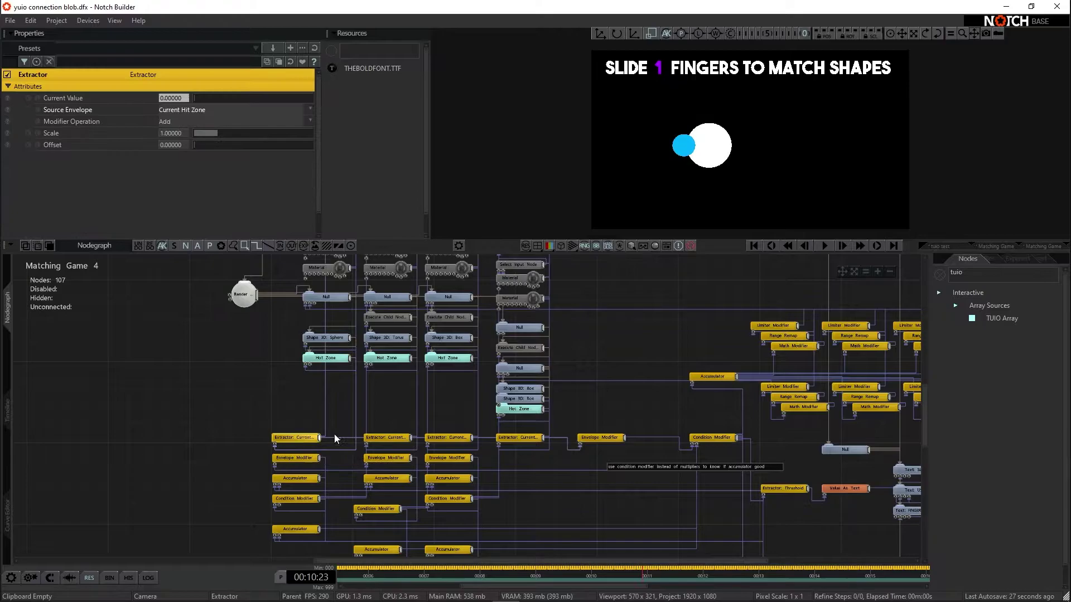
middle_click_drag(283, 402, 264, 441)
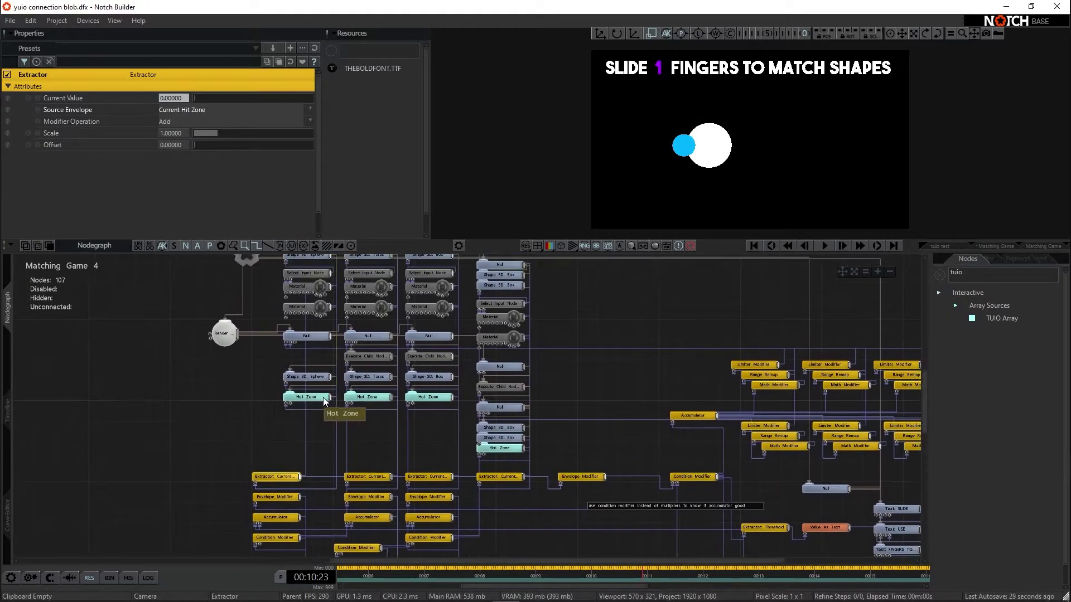
middle_click_drag(324, 412, 319, 387)
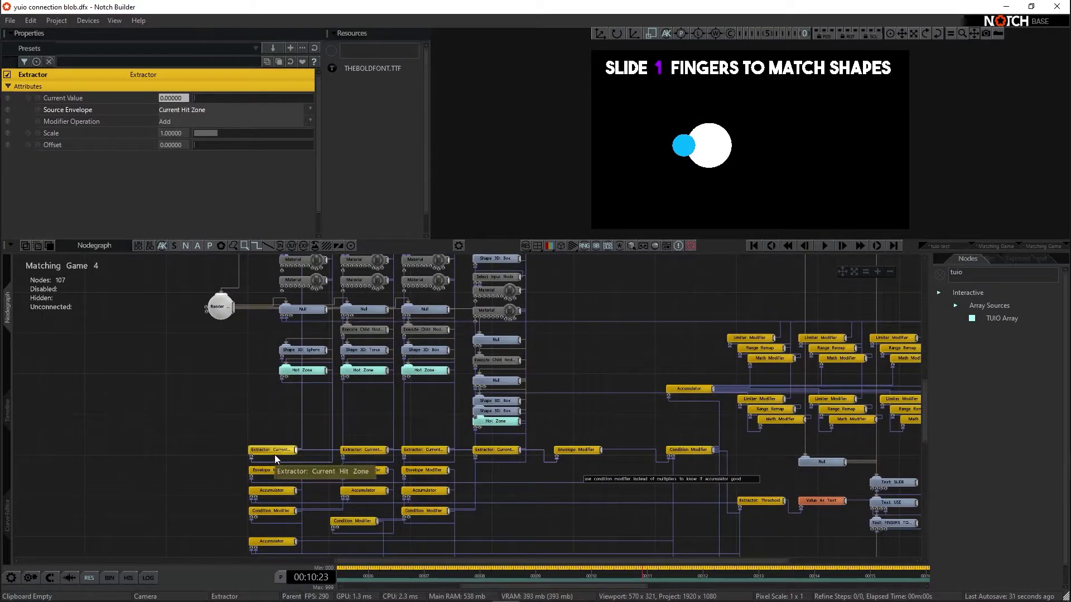
middle_click_drag(330, 432, 294, 415)
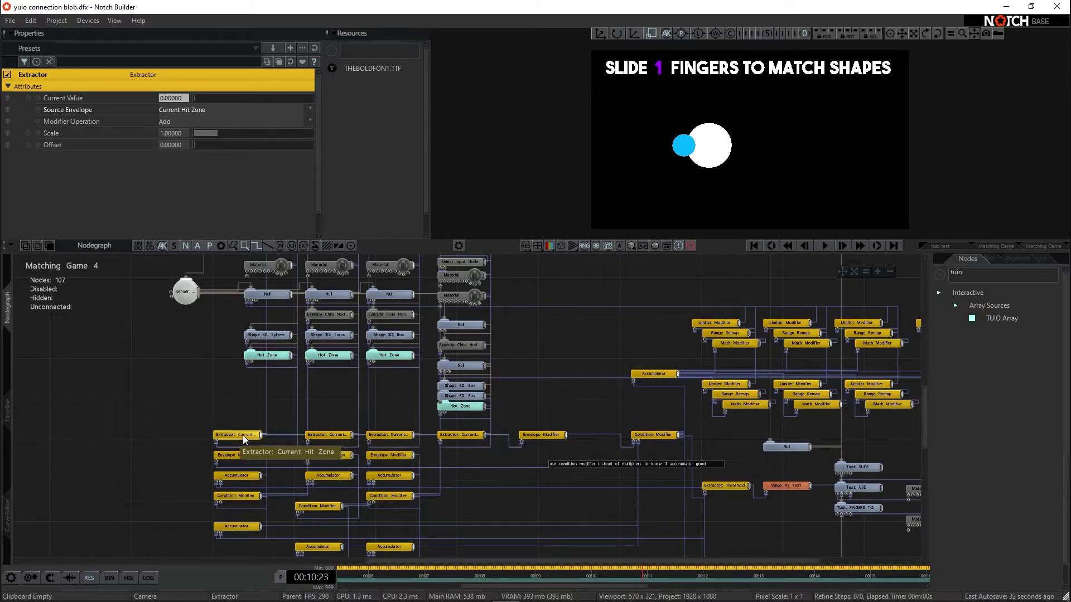
Step: Show the Condition Modifier: Equal To Threshold, Threshold 1, Constant trigger mode, Add operation
middle_click_drag(670, 442, 498, 386)
left_click(497, 379)
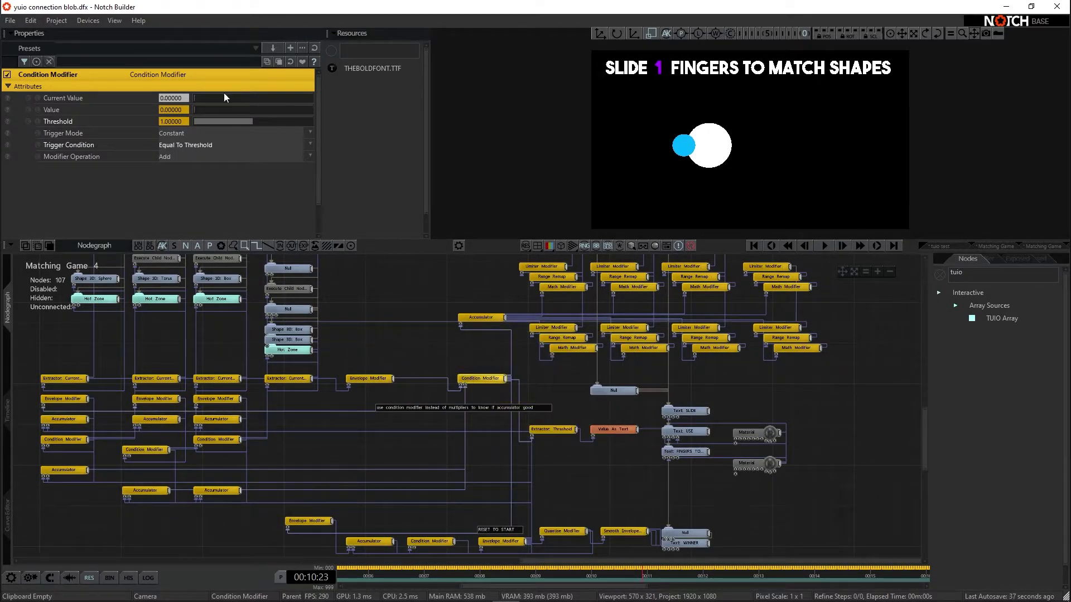
middle_click_drag(506, 386, 505, 380)
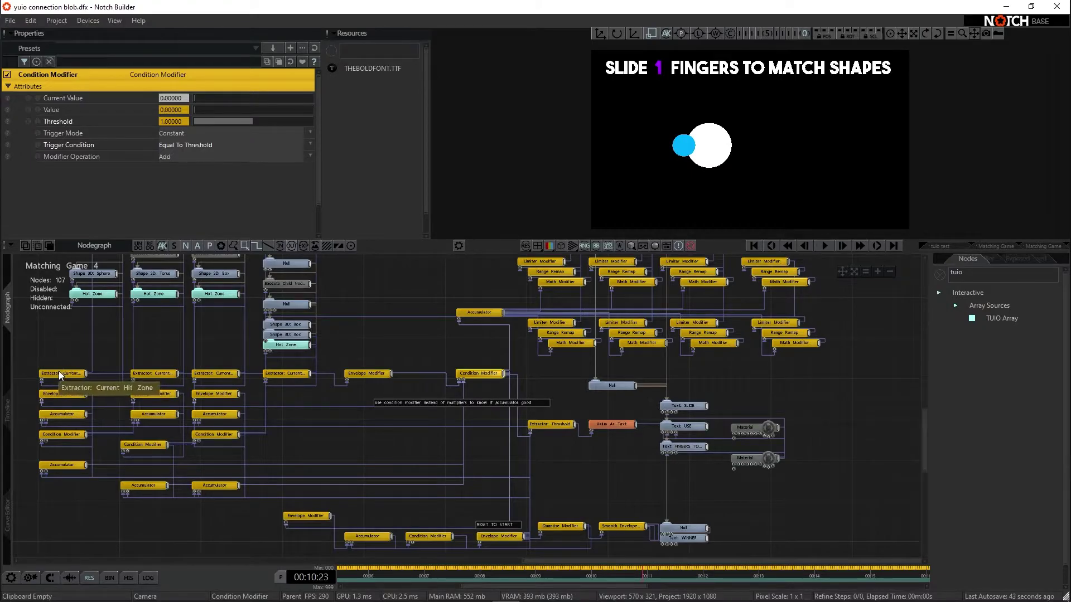
Step: Inspect the Accumulator, noise Math Modifier, Range Remap, and Limiter Modifier with limits -1.5 to 1.5
middle_click_drag(524, 345, 503, 390)
left_click(461, 358)
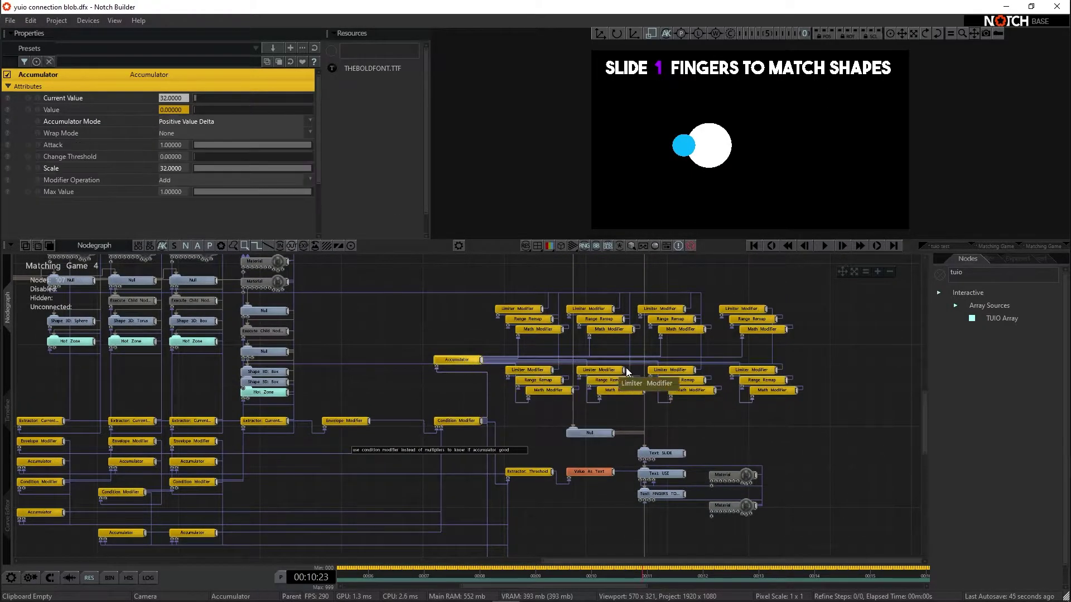
left_click(778, 329)
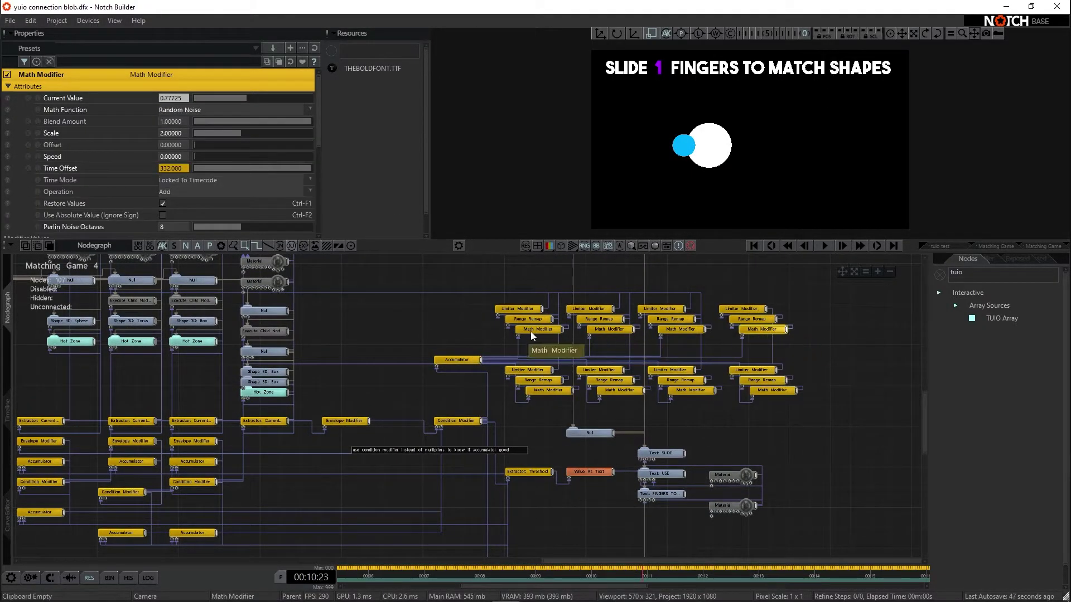
left_click(533, 316)
left_click(524, 310)
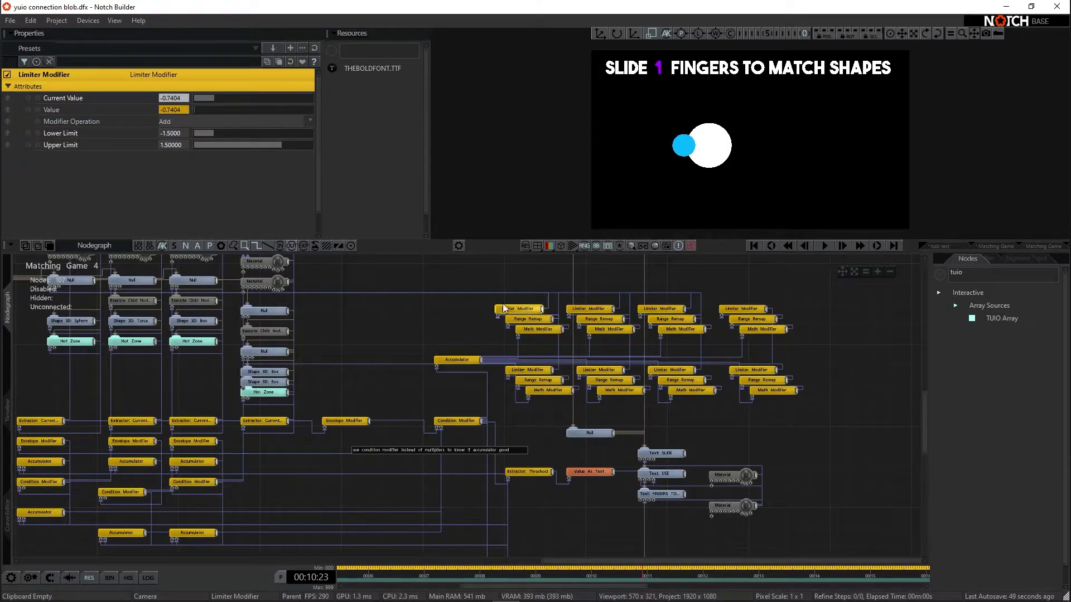
Step: Pan across the graph from the shape columns to the lower reset logic
middle_click_drag(442, 326, 517, 349)
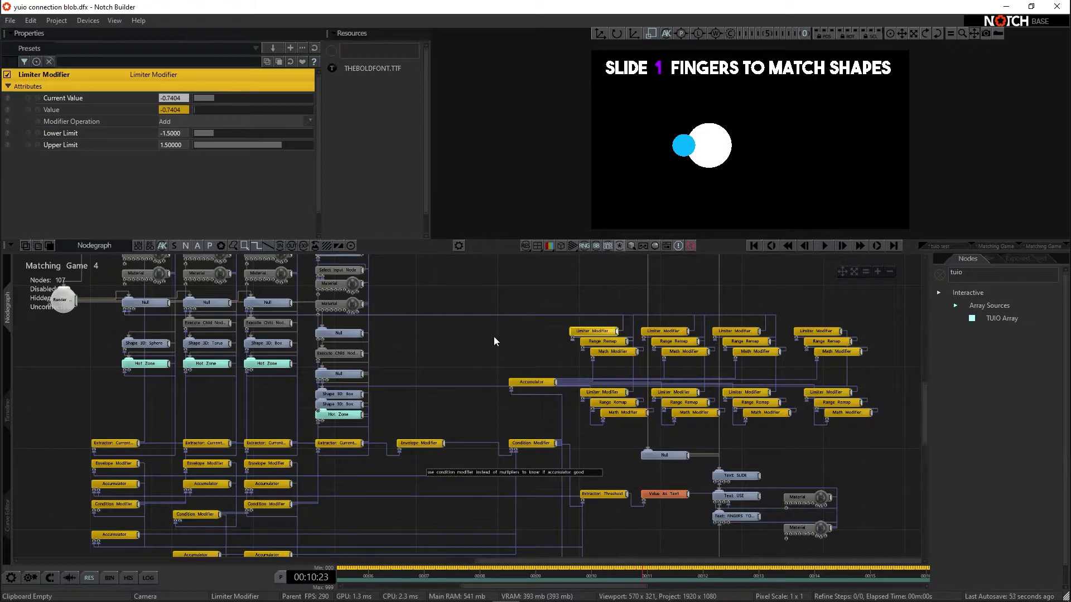
middle_click_drag(454, 363, 568, 360)
middle_click_drag(575, 311, 620, 310)
middle_click_drag(662, 452, 592, 357)
middle_click_drag(170, 351, 427, 350)
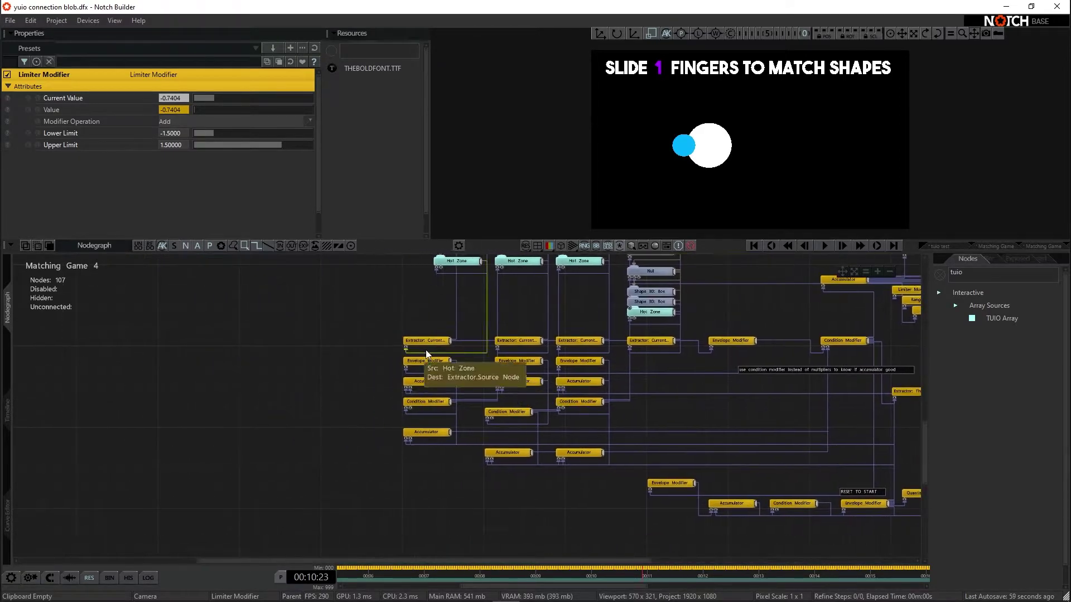
Step: Inspect the first chain's Accumulator and Condition Modifier, leaving Greater Than Threshold at 3 unchanged
left_click(430, 381)
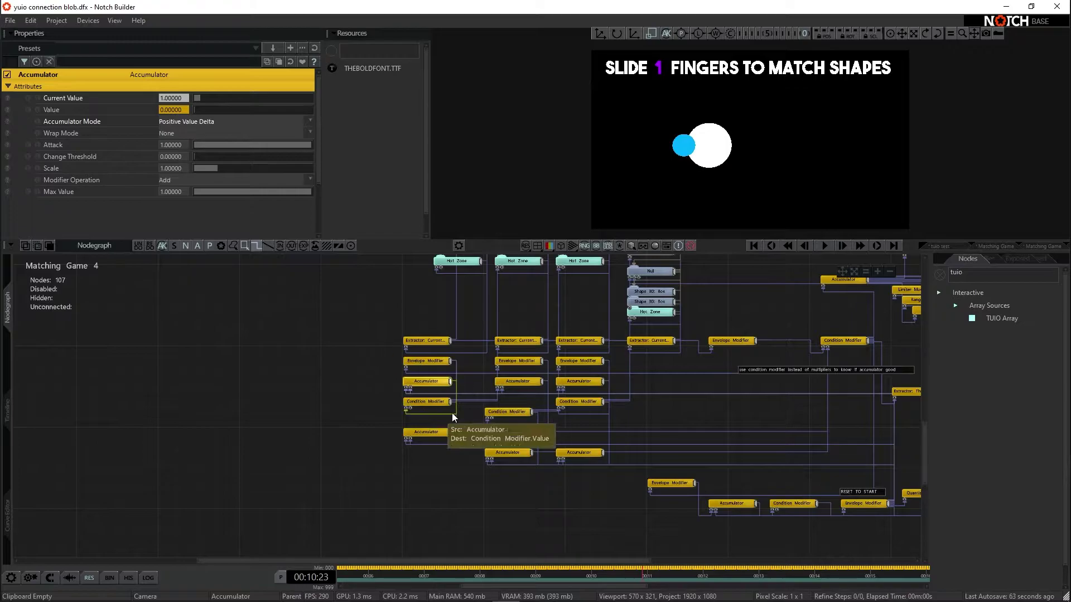
left_click(419, 403)
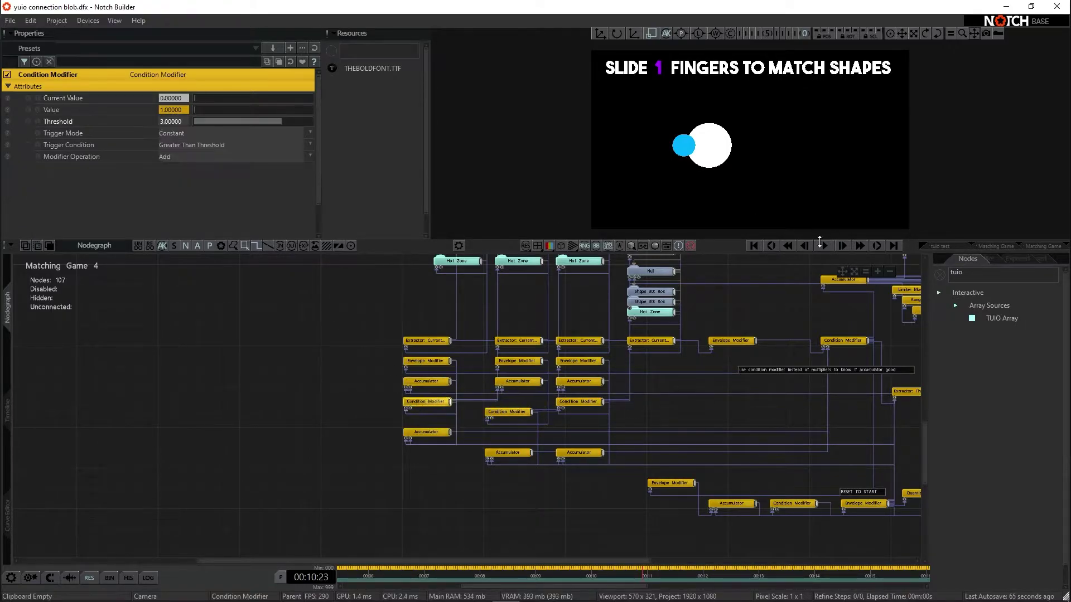
middle_click_drag(820, 279, 769, 343)
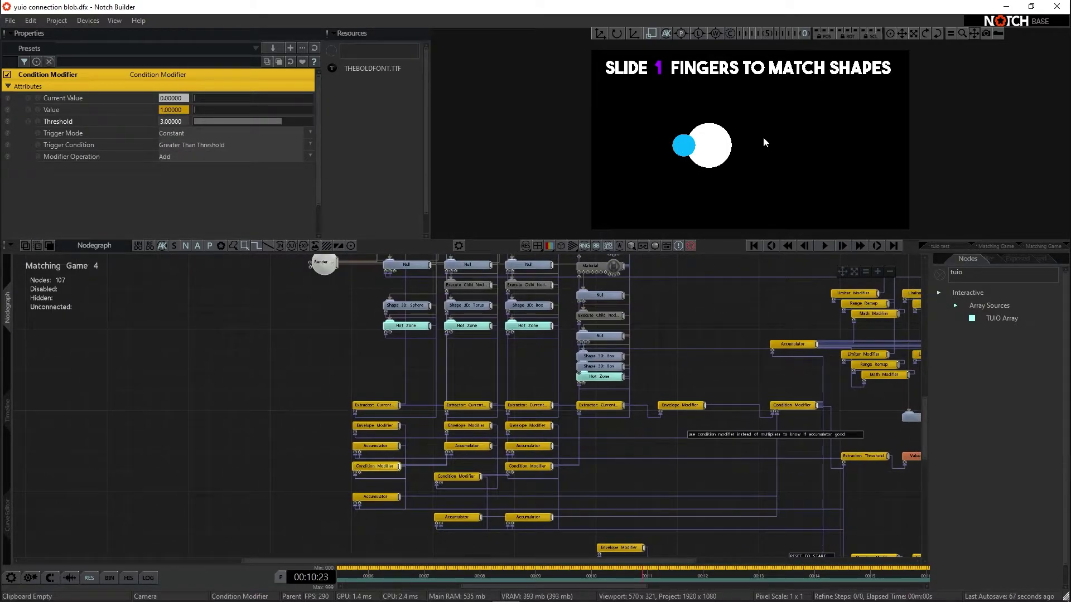
middle_click_drag(295, 371, 311, 336)
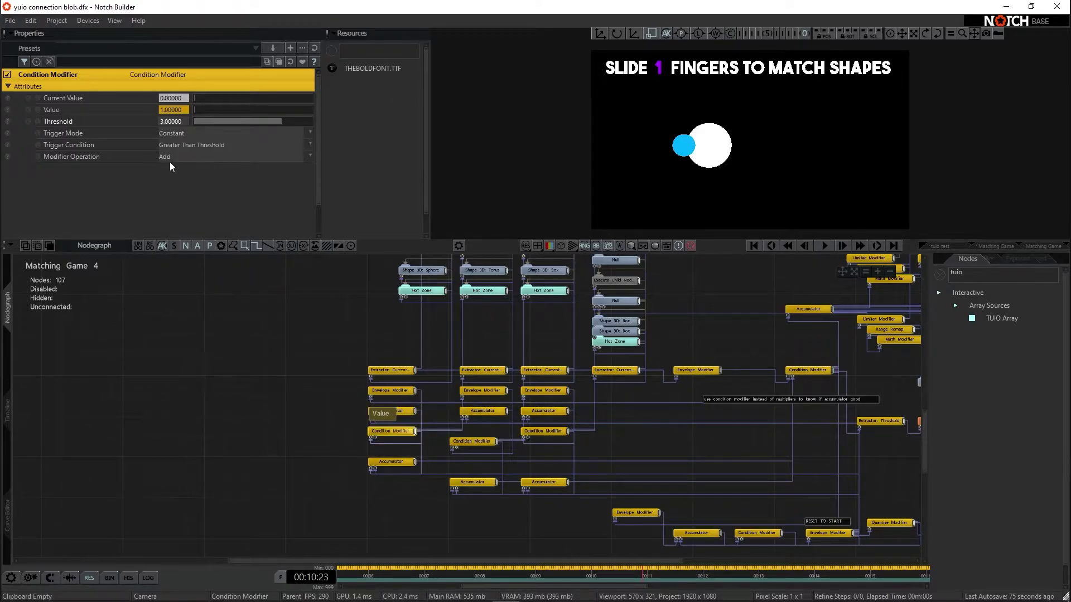
left_click(184, 145)
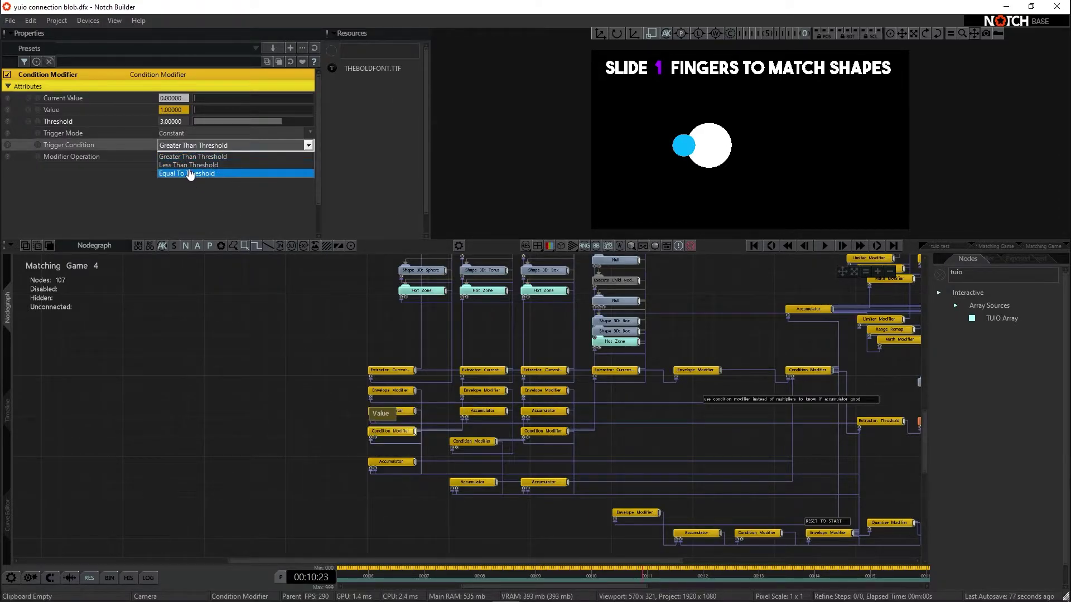
left_click(224, 228)
Step: Show the feeding Accumulator: Positive Value Delta, Wrap Mode None, Attack 1, Scale 1, Max Value 1
middle_click_drag(328, 401, 281, 387)
middle_click_drag(359, 437, 329, 451)
left_click(315, 466)
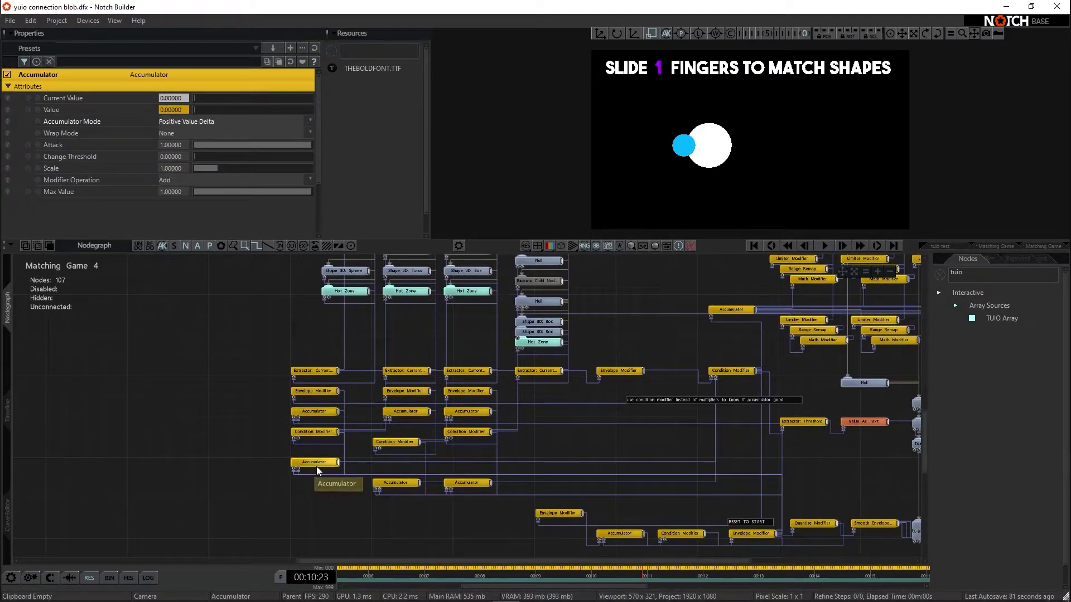
Step: Show the level-logic Condition Modifier's Equal To Threshold test with Threshold 3
middle_click_drag(438, 465, 253, 431)
left_click(564, 339)
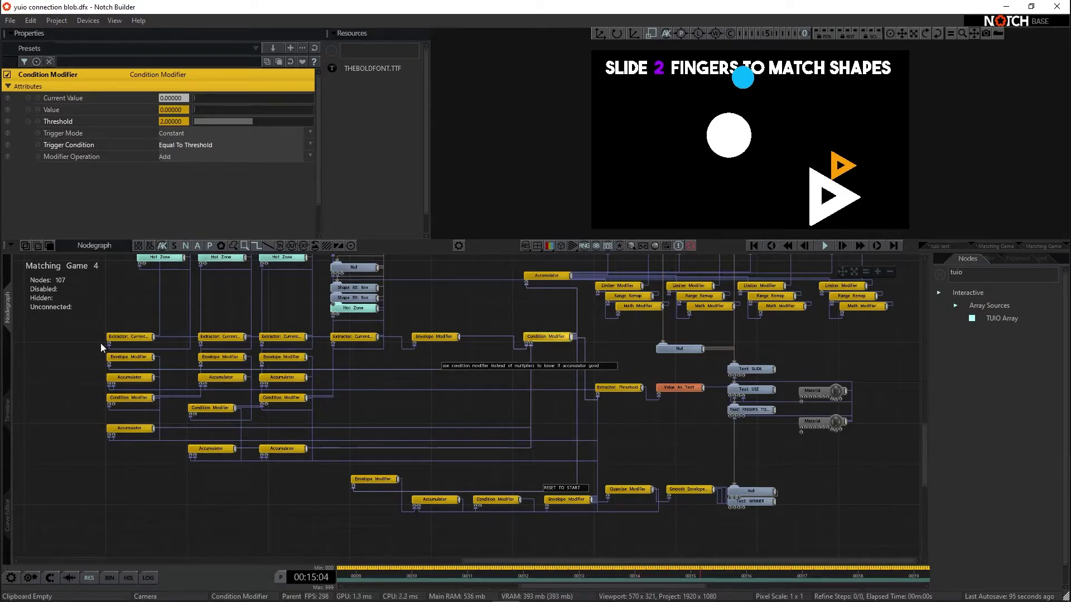
middle_click_drag(291, 264, 303, 347)
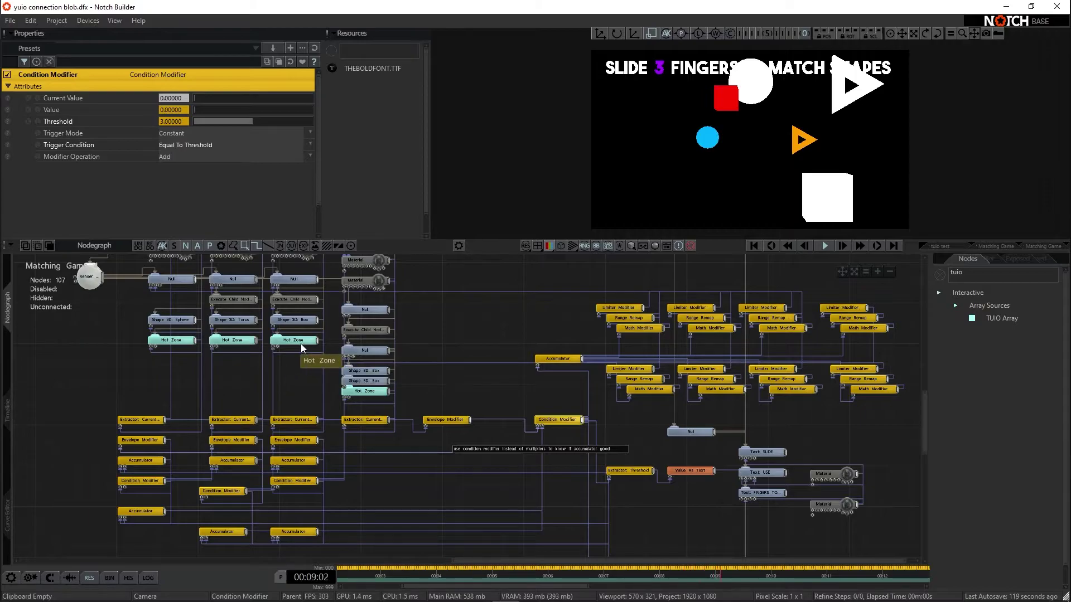
Step: Review the lower-left Accumulator and its Condition Modifier, set to Greater Than Threshold at 3
scroll(390, 364, "up", 6)
middle_click_drag(476, 444, 587, 292)
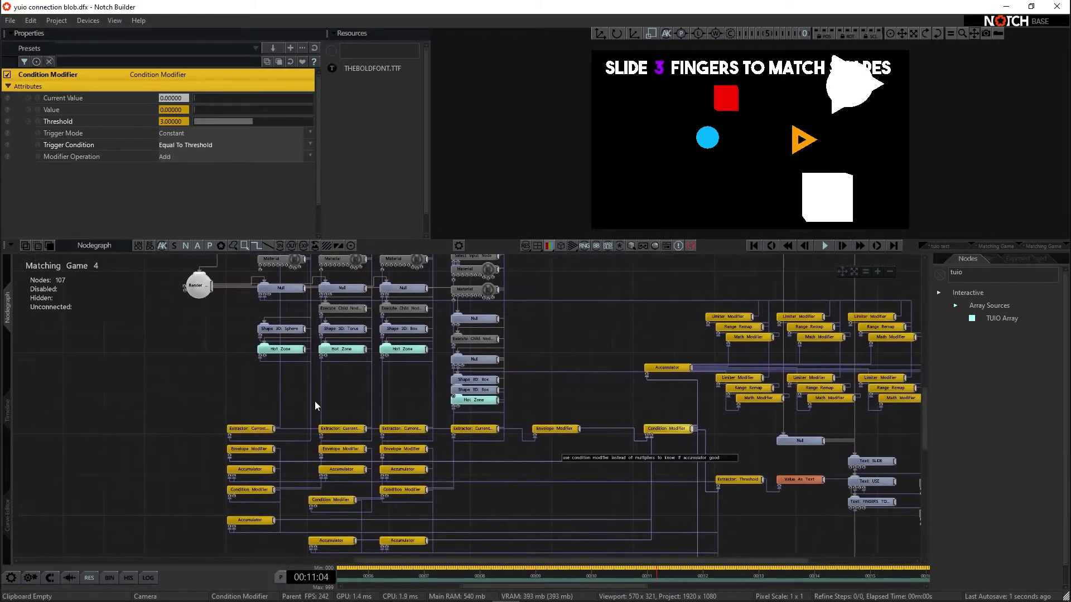
middle_click_drag(296, 465, 294, 446)
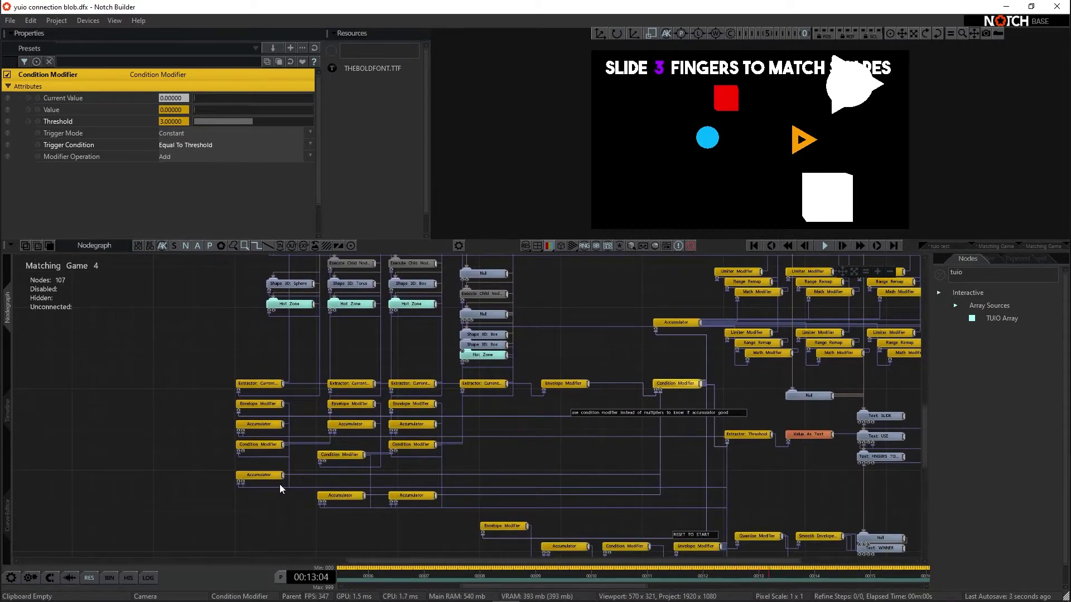
left_click(268, 475)
left_click(267, 445)
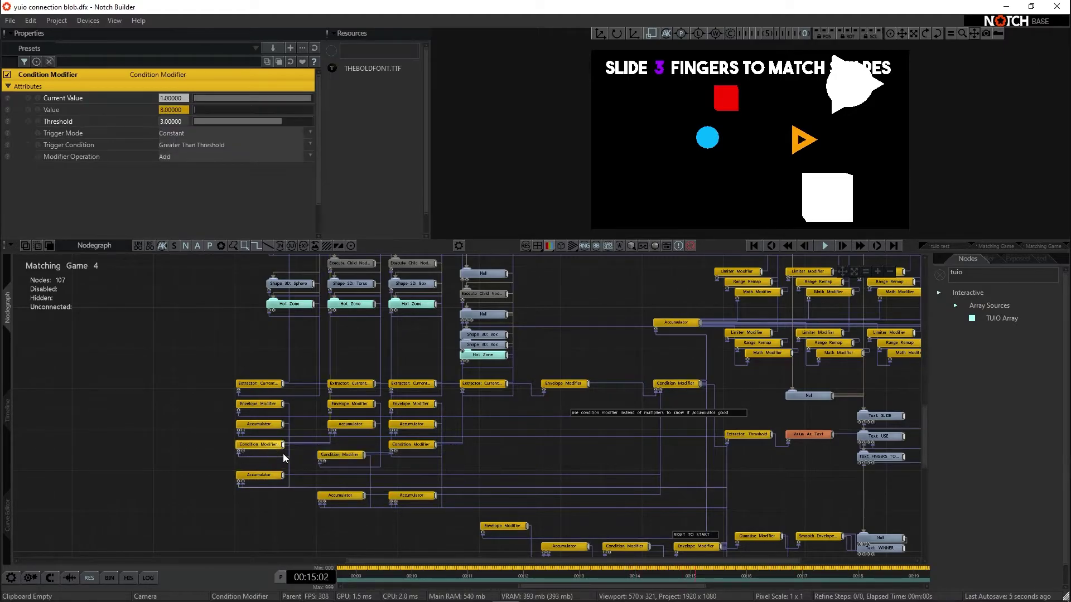
left_click(264, 424)
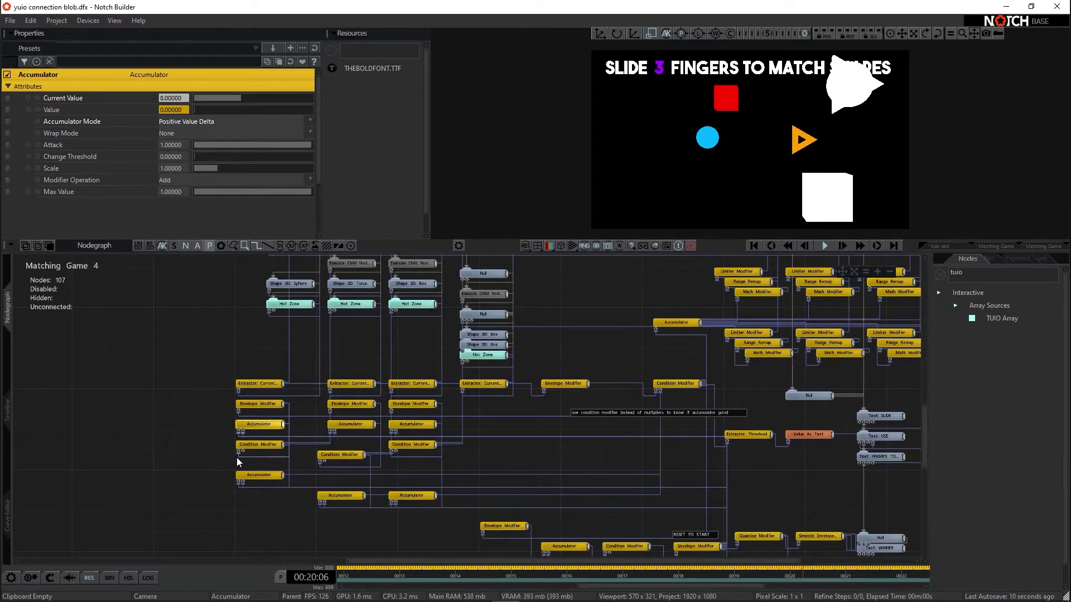
left_click(243, 445)
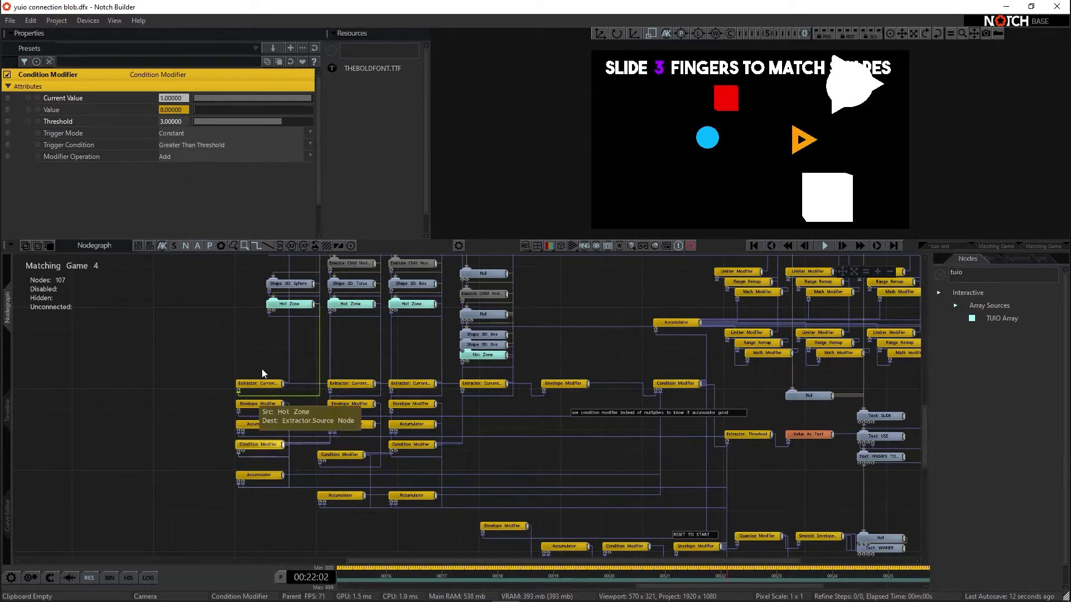
middle_click_drag(249, 357, 256, 488)
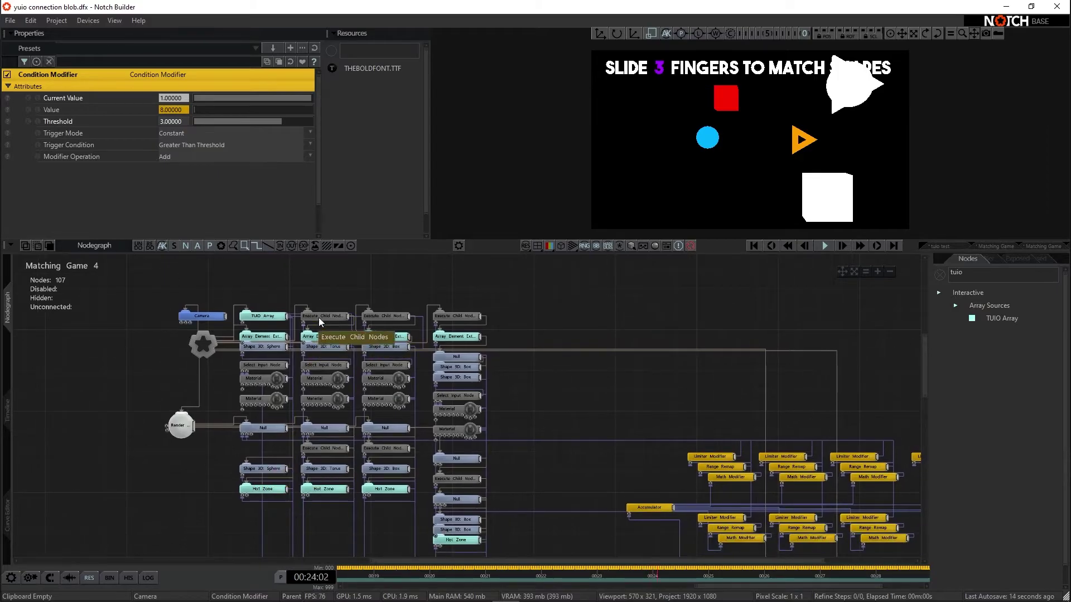
Step: Inspect the second column's Execute Child Nodes and its Array Element Extractor at Point Index 1
left_click(323, 315)
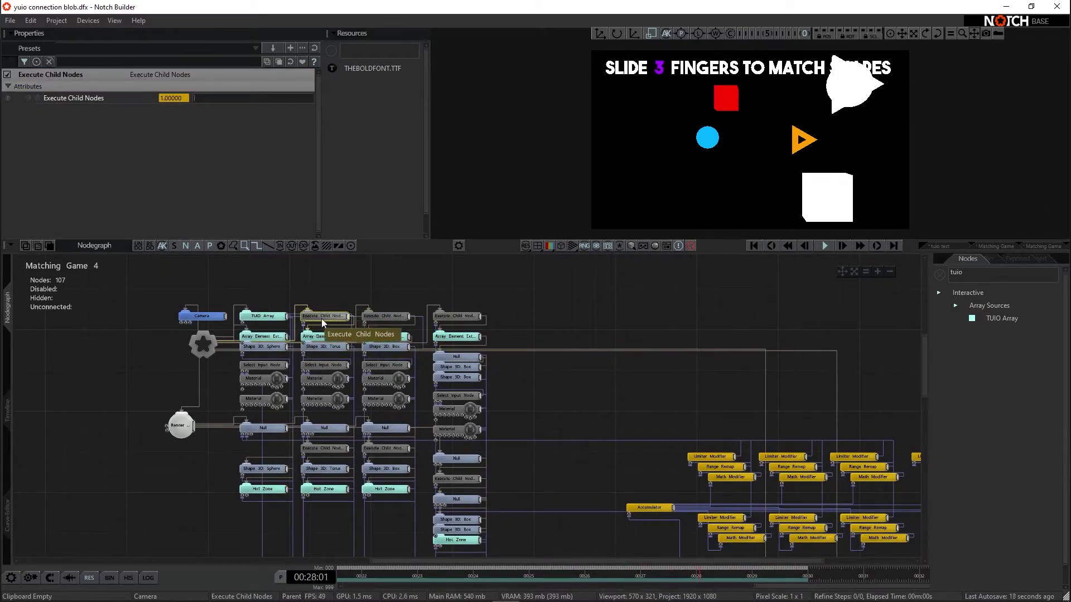
left_click(329, 337)
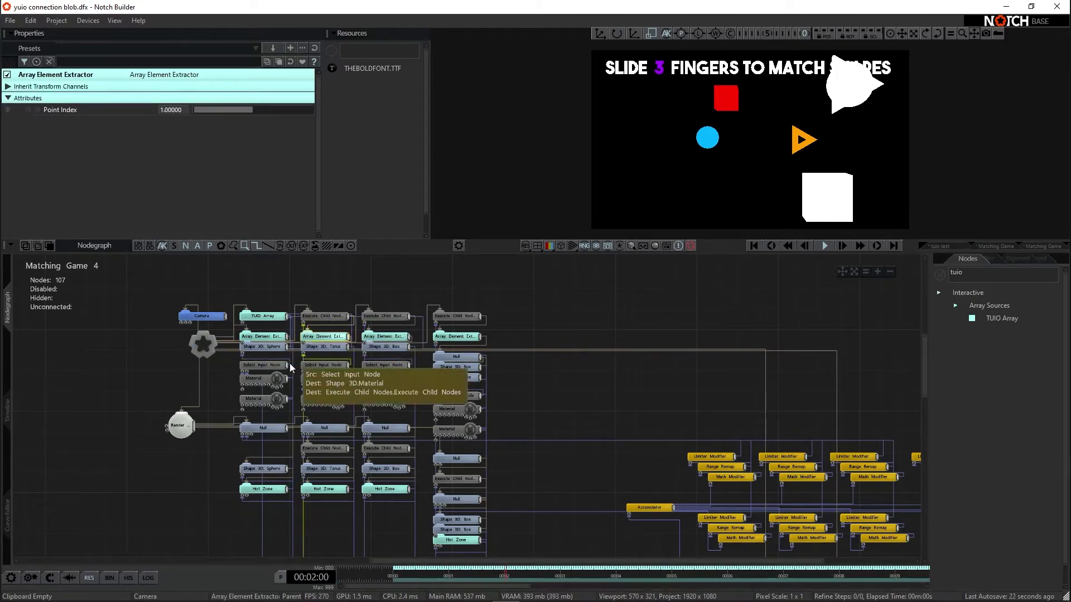
middle_click_drag(242, 471, 301, 311)
middle_click_drag(288, 400, 275, 544)
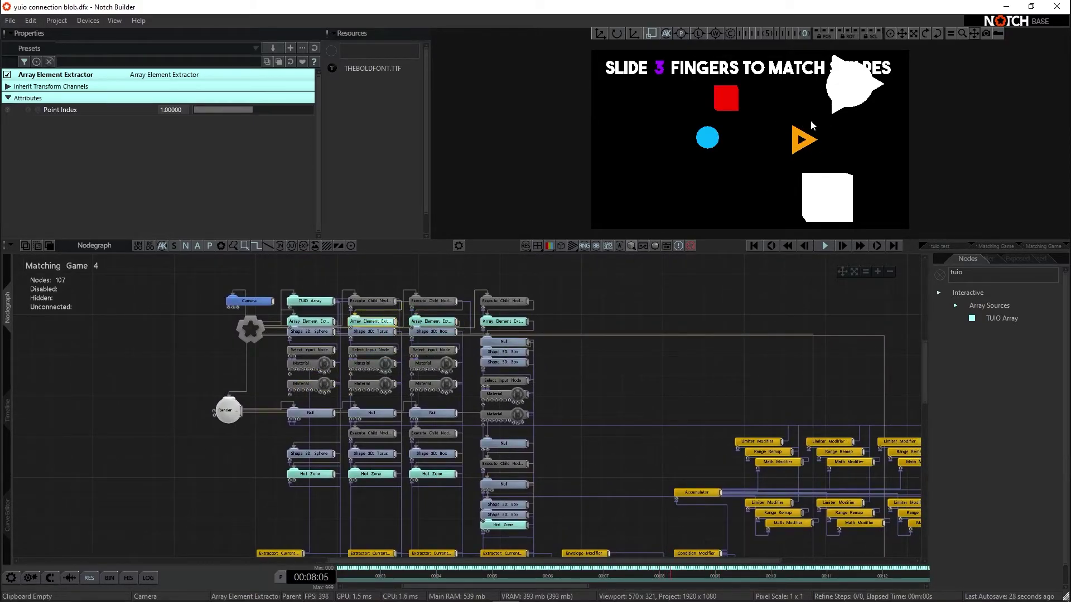
middle_click_drag(439, 456, 446, 420)
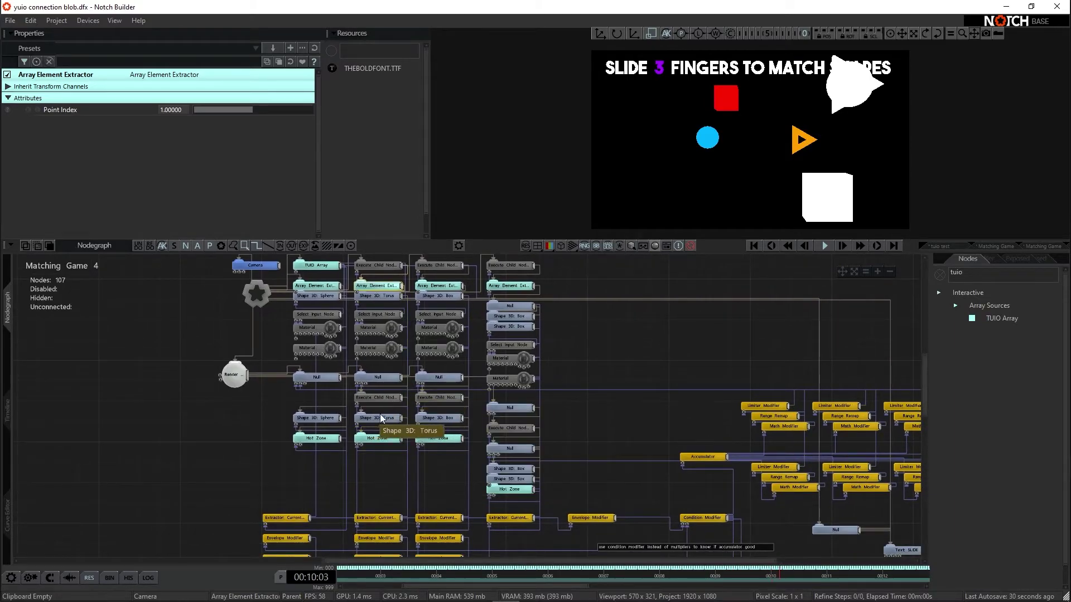
middle_click_drag(383, 427, 378, 490)
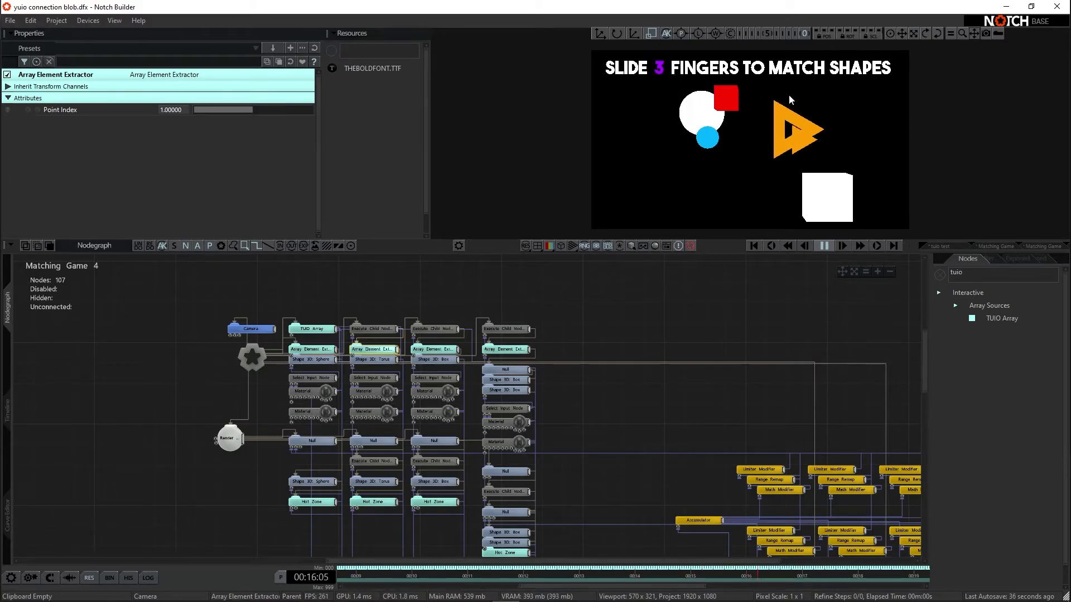
Step: Pause the game preview playback with Space
key("space")
middle_click_drag(326, 348, 306, 262)
mouse_move(375, 472)
middle_mouse_down()
mouse_move(357, 548)
mouse_move(377, 534)
mouse_move(378, 474)
middle_mouse_up()
Step: Pan down to the reset area and inspect the Extractor reading the current hit zone
middle_click_drag(537, 423, 502, 488)
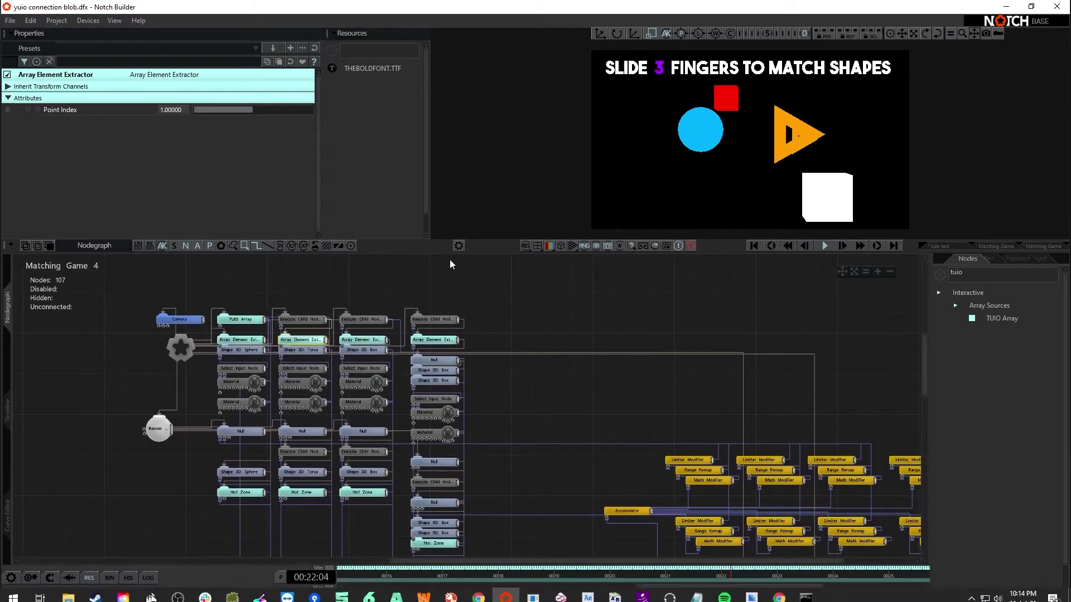
middle_click_drag(514, 526, 494, 423)
middle_click_drag(492, 337, 453, 299)
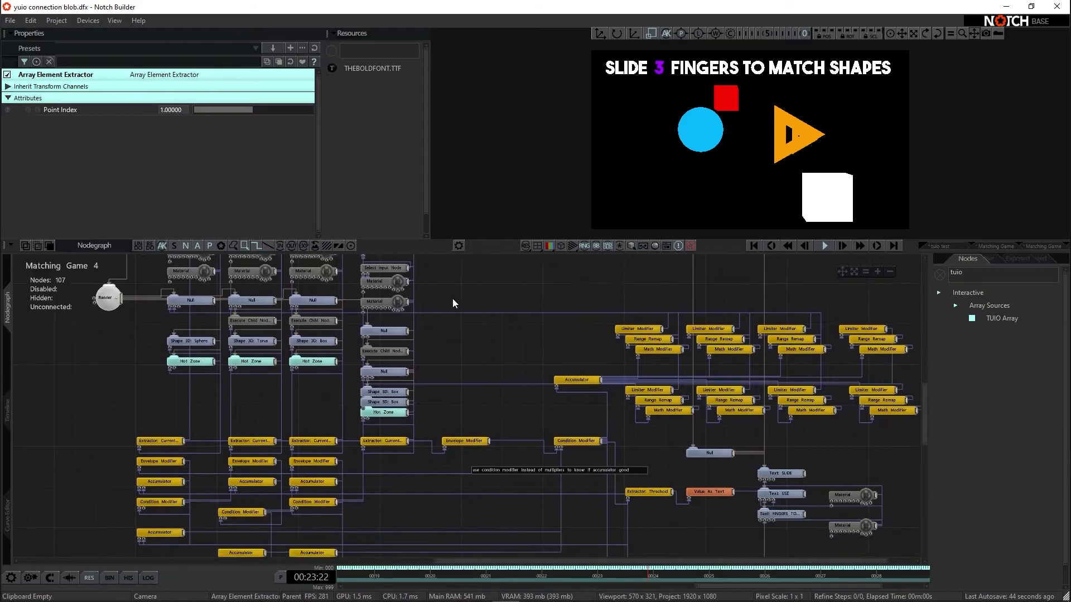
middle_click_drag(543, 495, 368, 406)
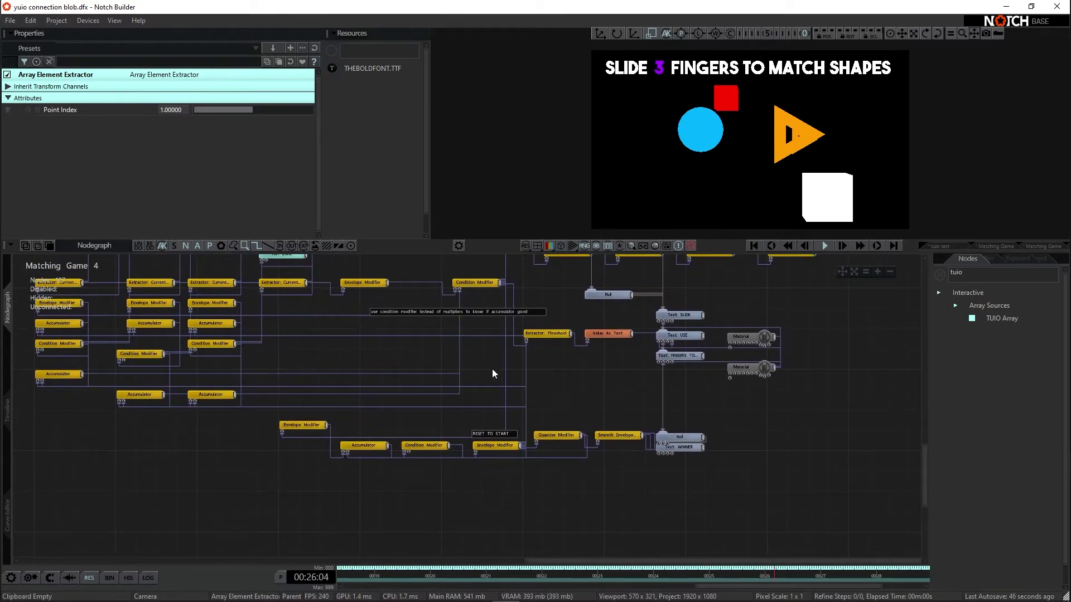
middle_click_drag(374, 359, 446, 439)
middle_click_drag(363, 290, 373, 358)
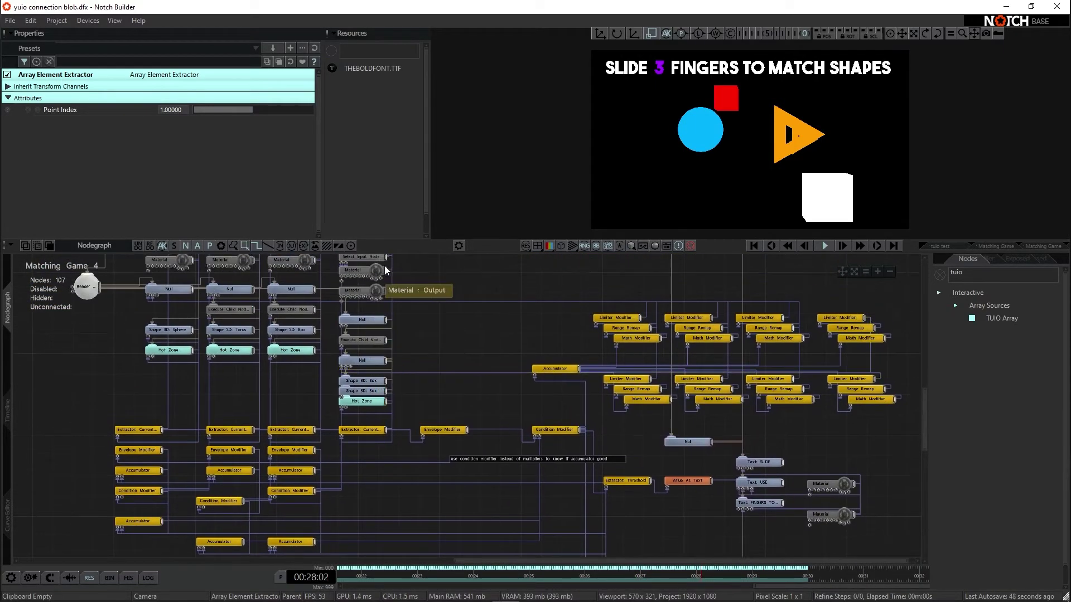
left_click(366, 430)
Step: Inspect the reset row's Envelope Modifier, Accumulator and Condition Modifier with threshold 15
middle_click_drag(428, 512, 420, 380)
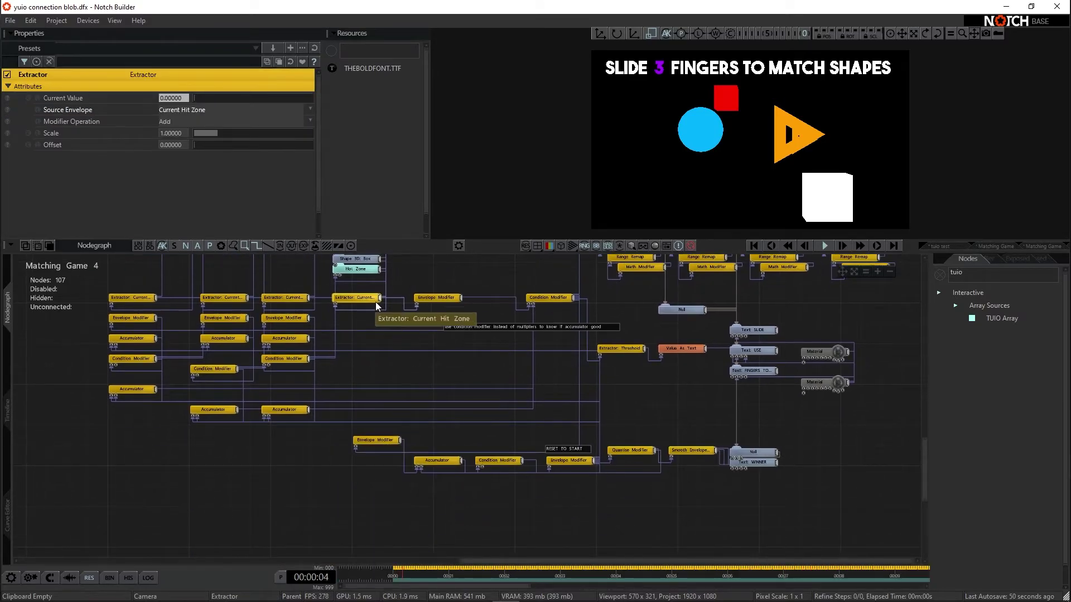
left_click(566, 299)
left_click(370, 440)
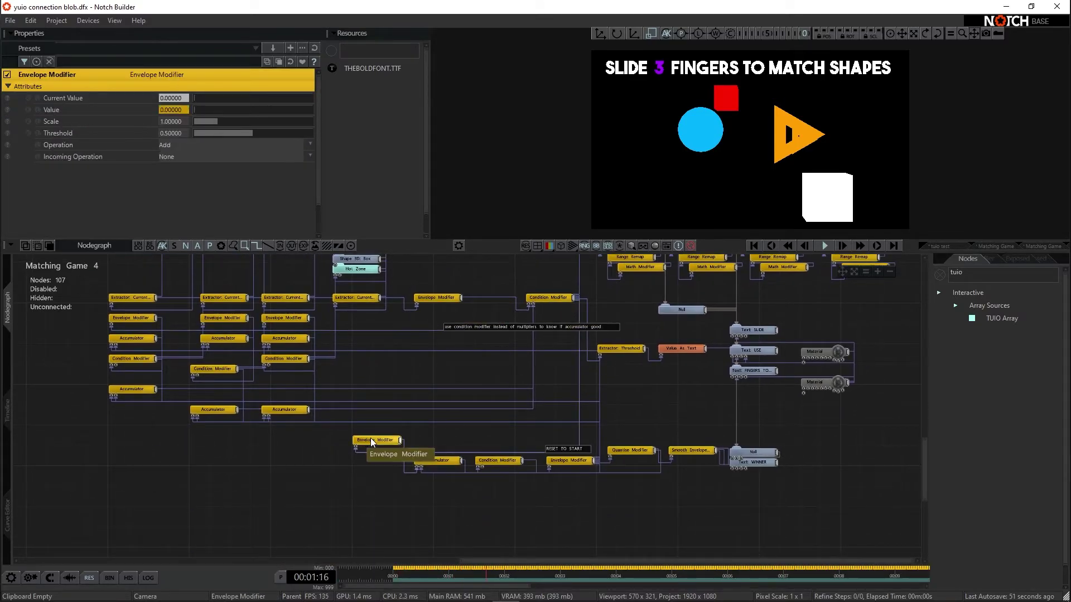
left_click(436, 461)
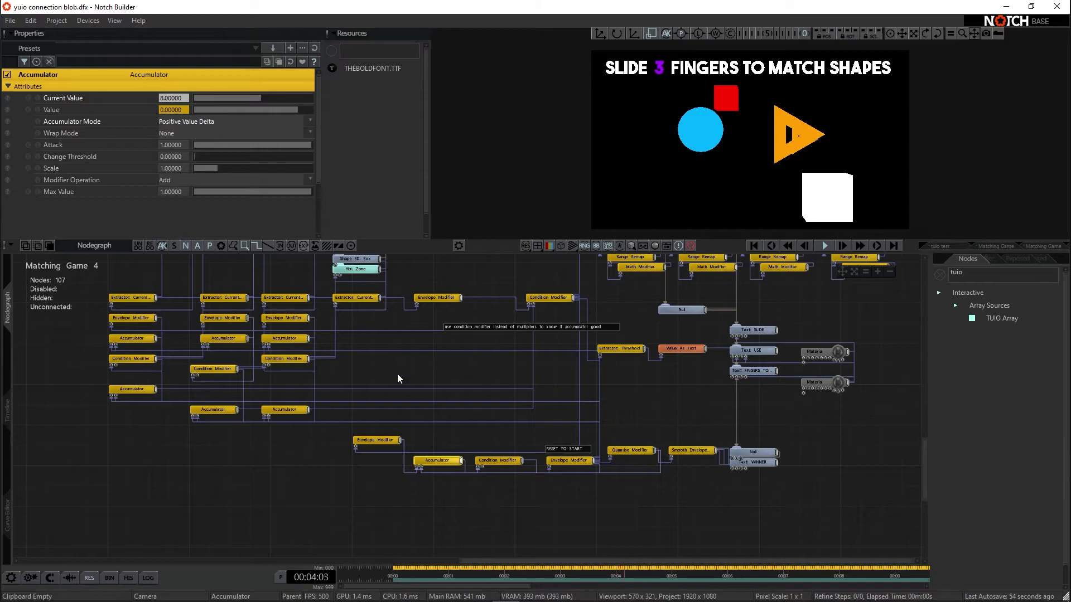
left_click(497, 461)
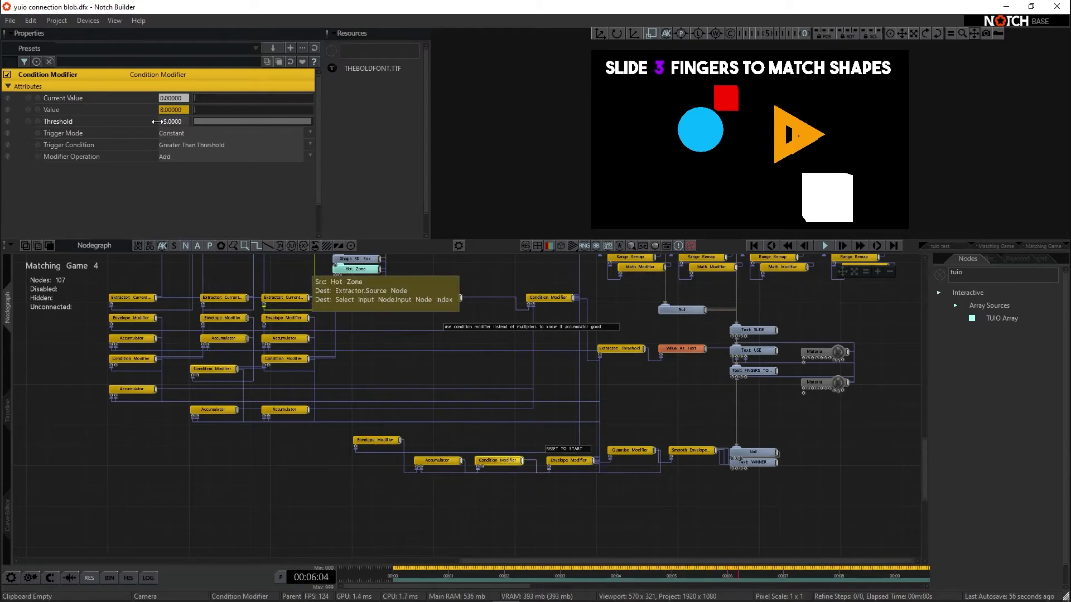
Step: Show the lower reset Envelope Modifier: Scale 1, Threshold 0.5, Operation Add, Incoming None
middle_click_drag(293, 423, 424, 484)
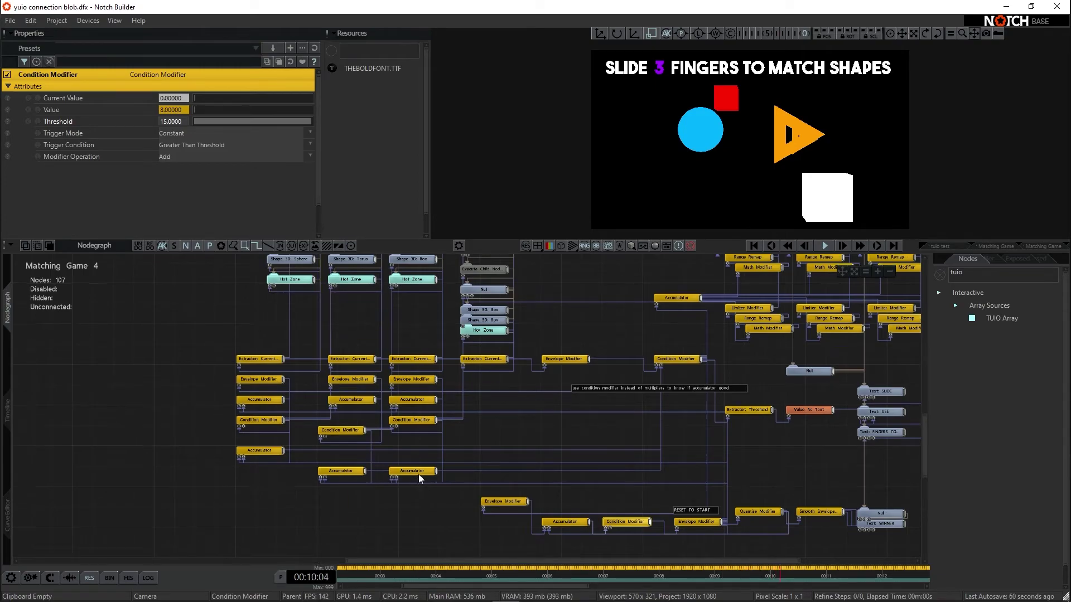
middle_click_drag(651, 478, 467, 334)
middle_click_drag(542, 415, 507, 436)
left_click(485, 400)
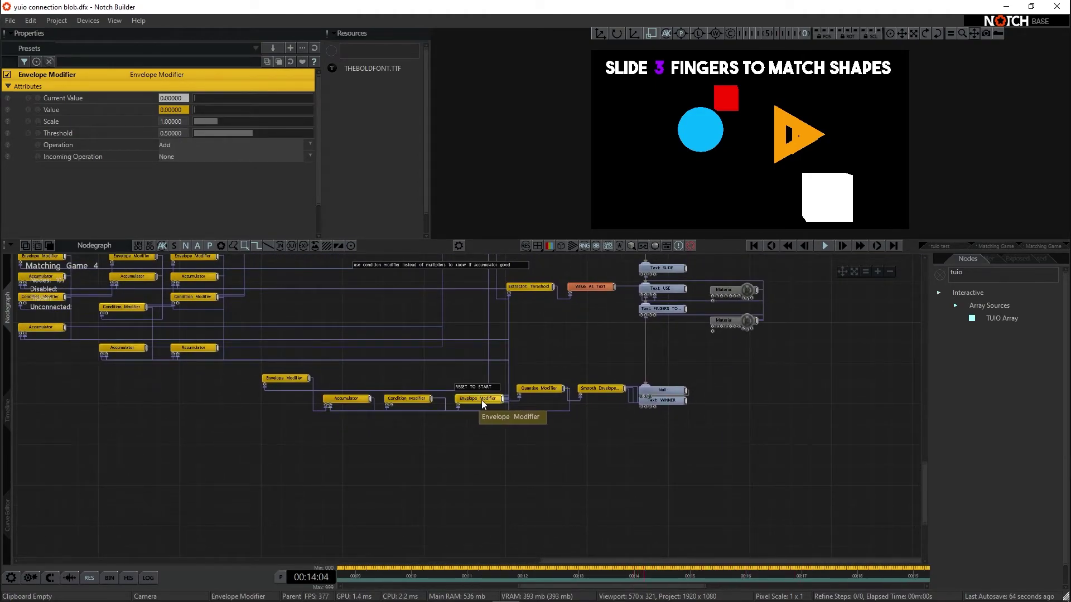
Step: Select the lower-left Accumulator and zoom in on the Envelope Modifier links into its Reset input
middle_click_drag(477, 399, 708, 474)
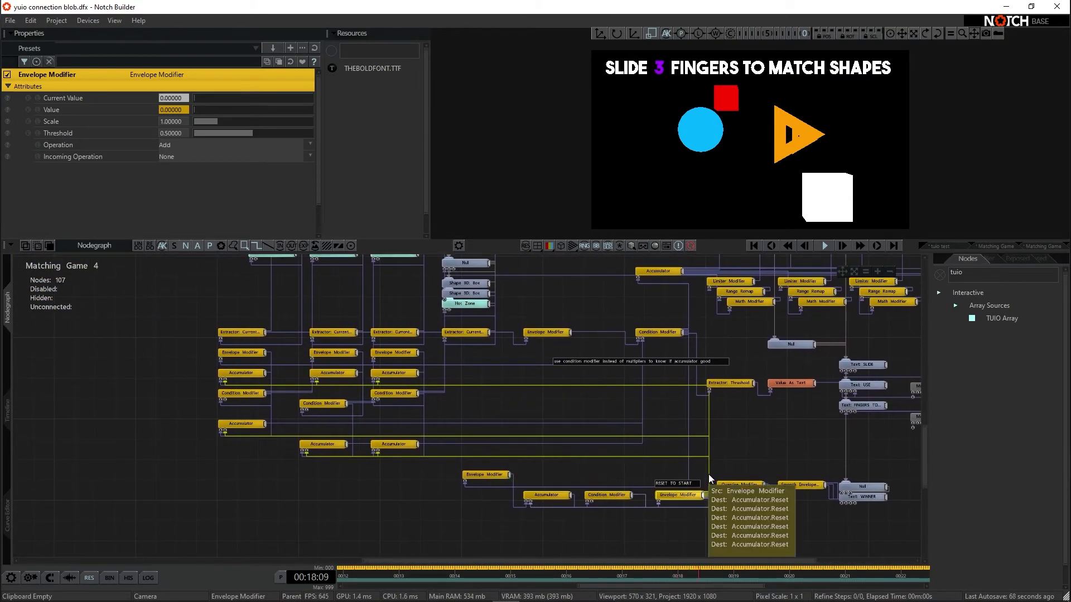
left_click(254, 422)
scroll(225, 444, "up", 1)
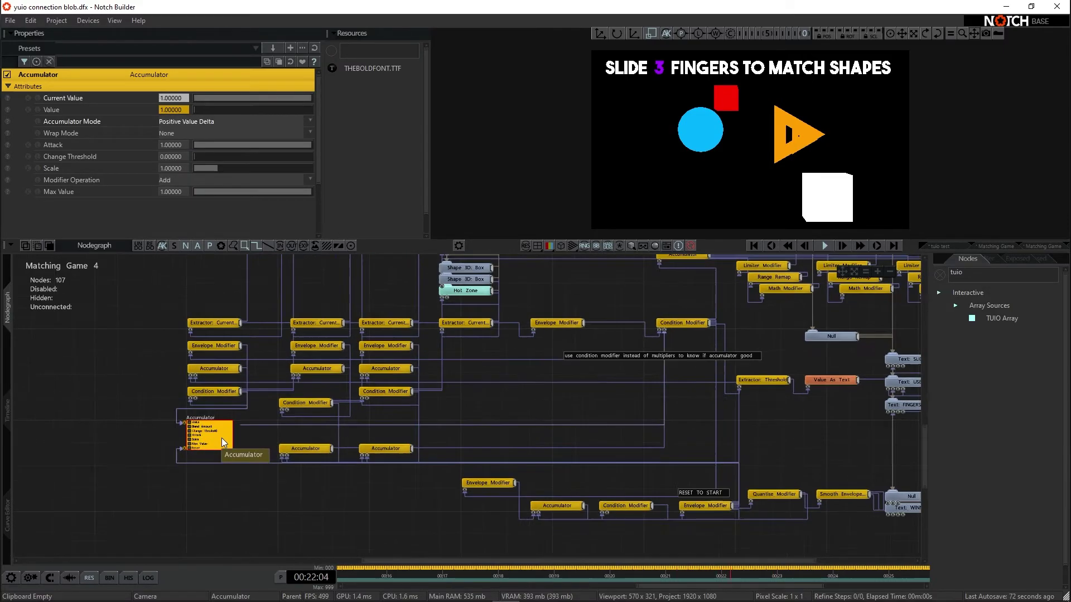
scroll(223, 443, "up", 3)
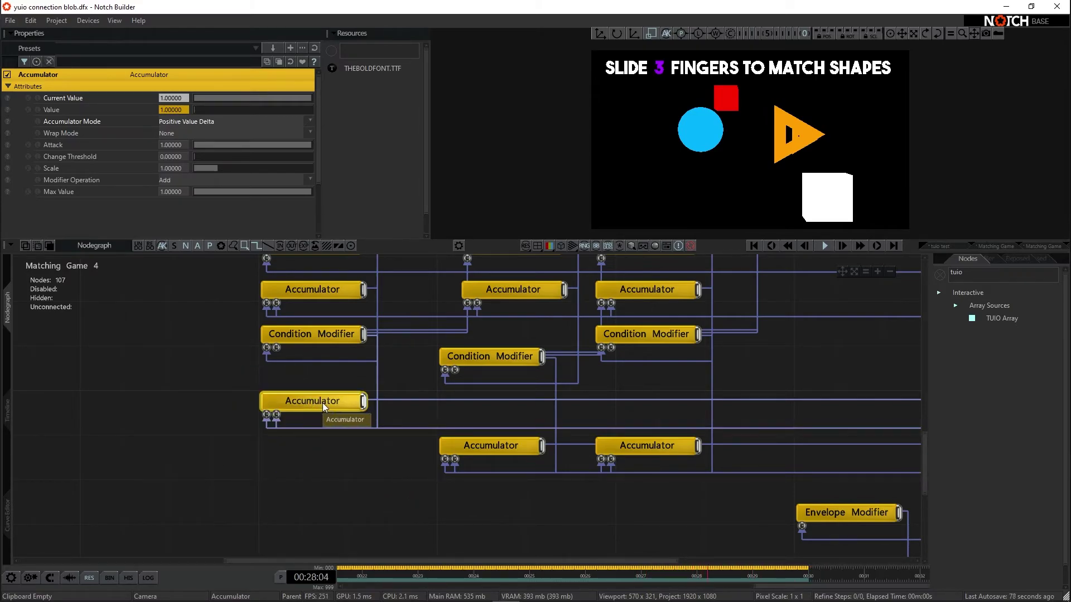
middle_click_drag(400, 404, 249, 425)
Step: Zoom far out to show the whole node network
scroll(406, 425, "down", 7)
scroll(405, 426, "up", 12)
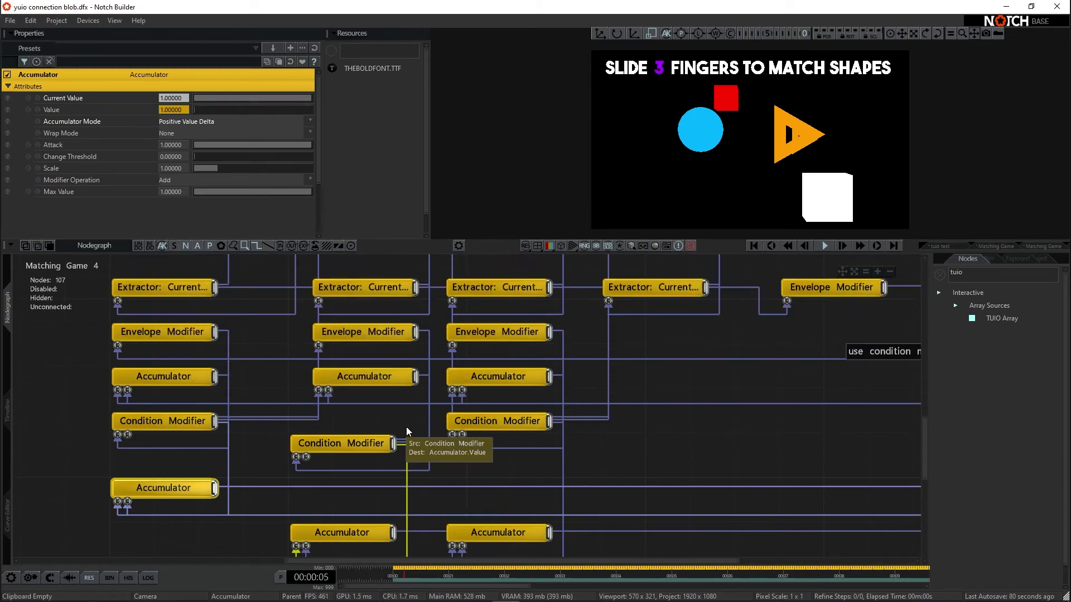
scroll(406, 427, "up", 1)
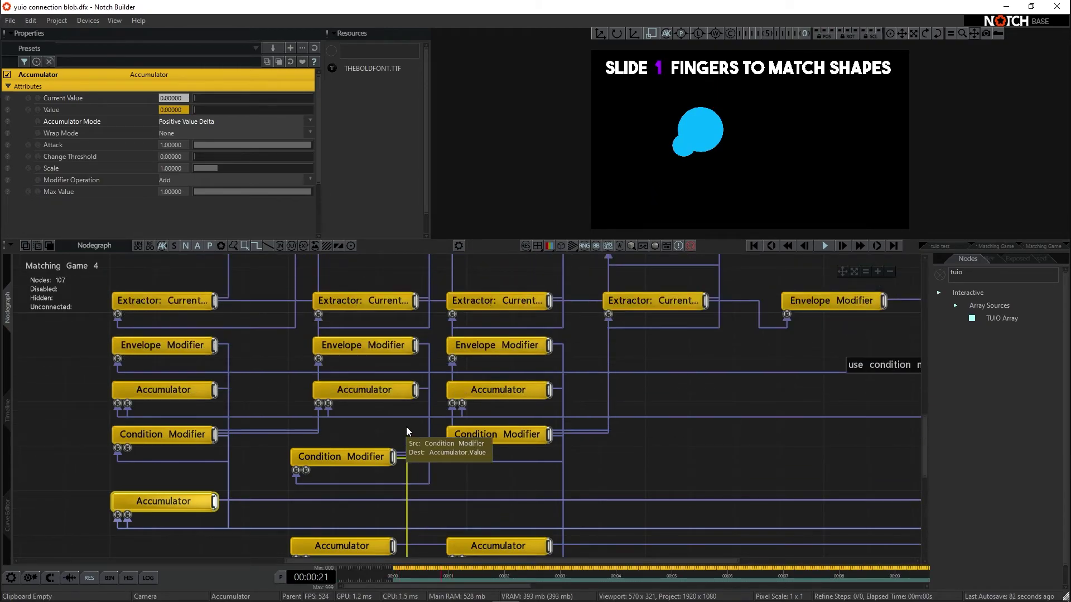
scroll(695, 444, "down", 5)
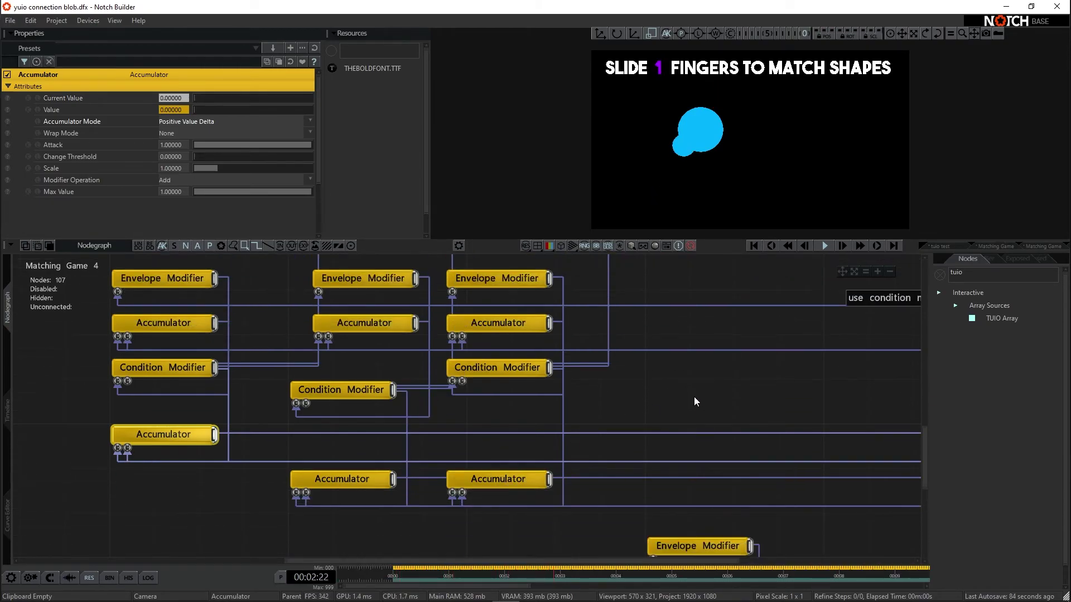
scroll(686, 394, "down", 10)
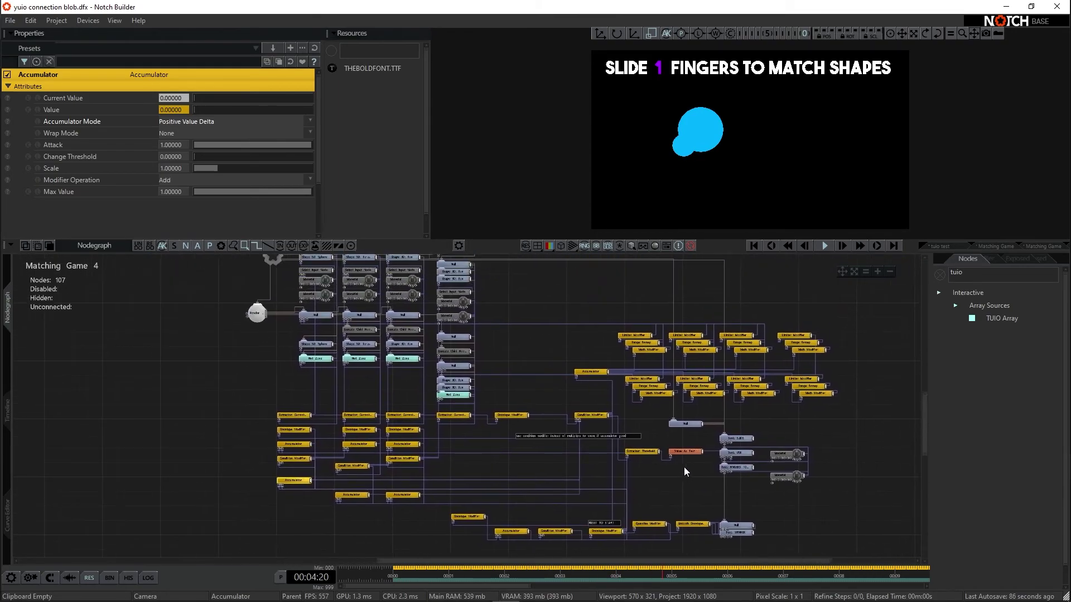
middle_click_drag(591, 410, 581, 424)
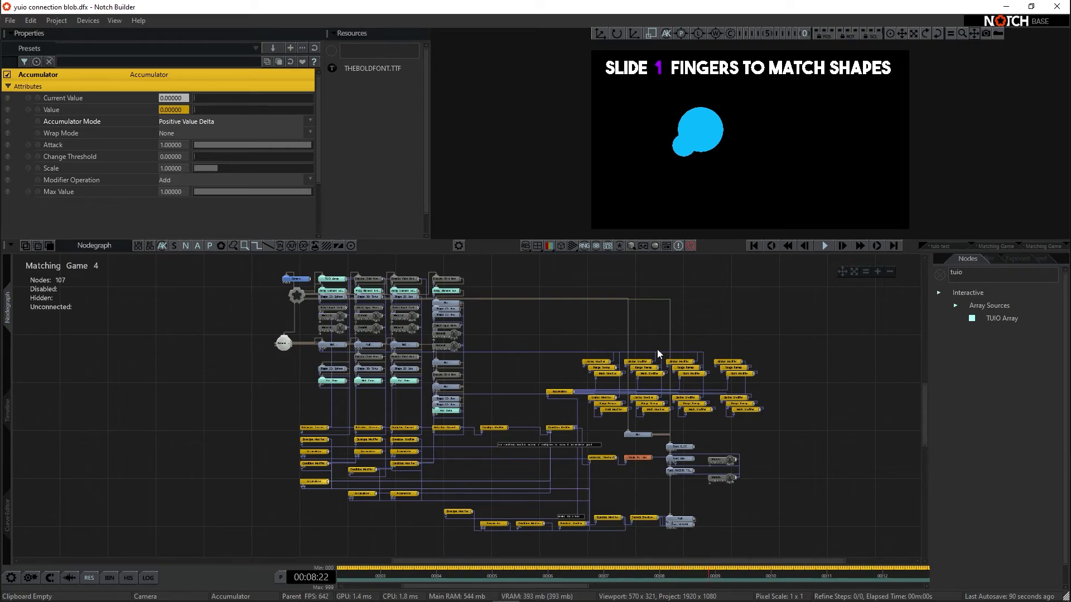
middle_click_drag(614, 353, 649, 357)
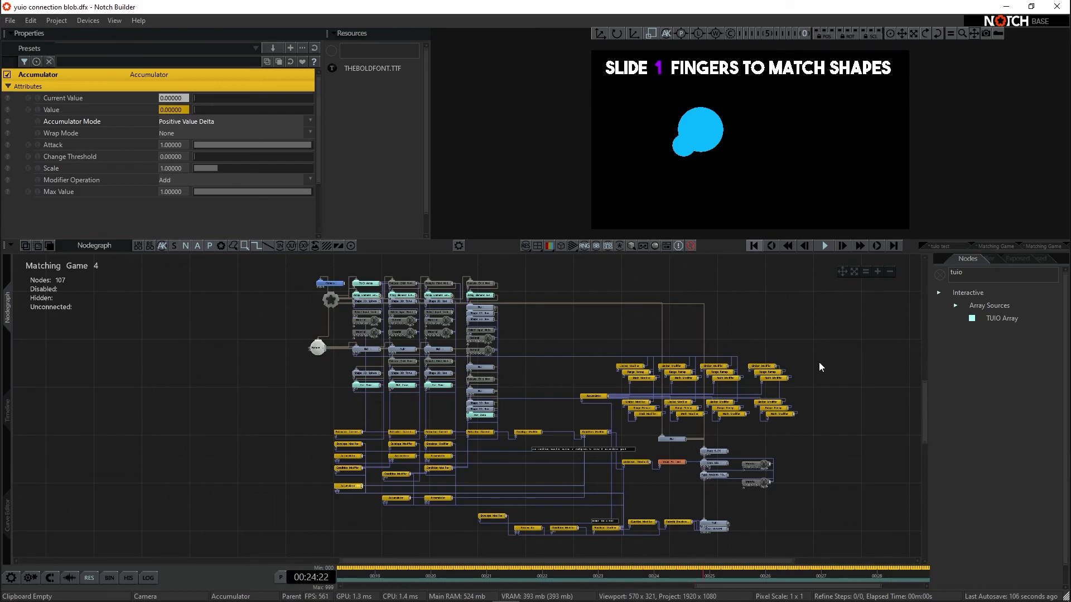
mouse_move(729, 328)
middle_mouse_down()
mouse_move(732, 316)
mouse_move(740, 323)
mouse_move(726, 330)
middle_mouse_up()
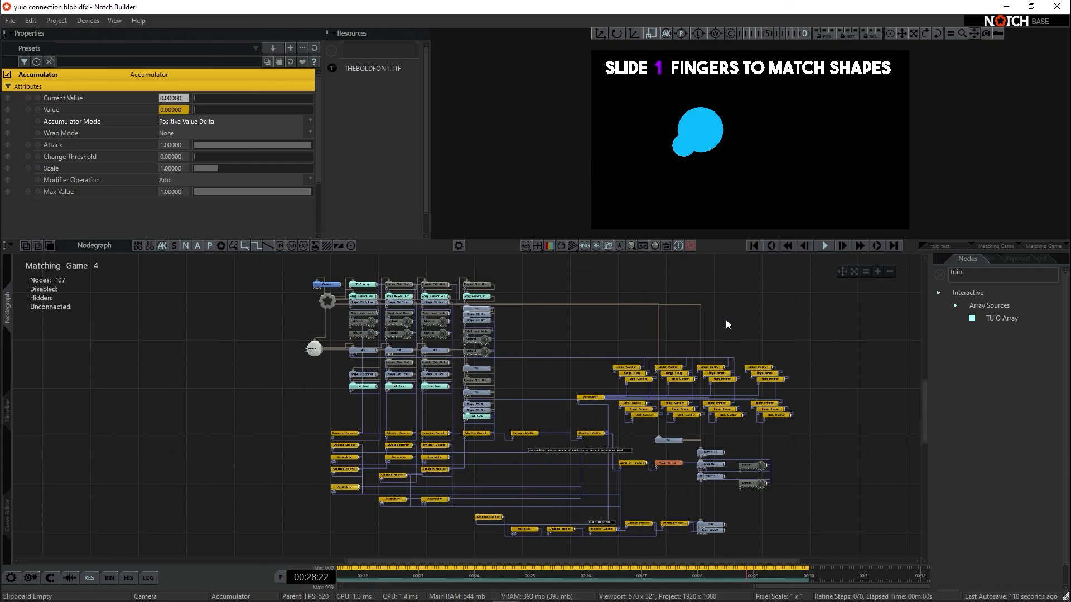